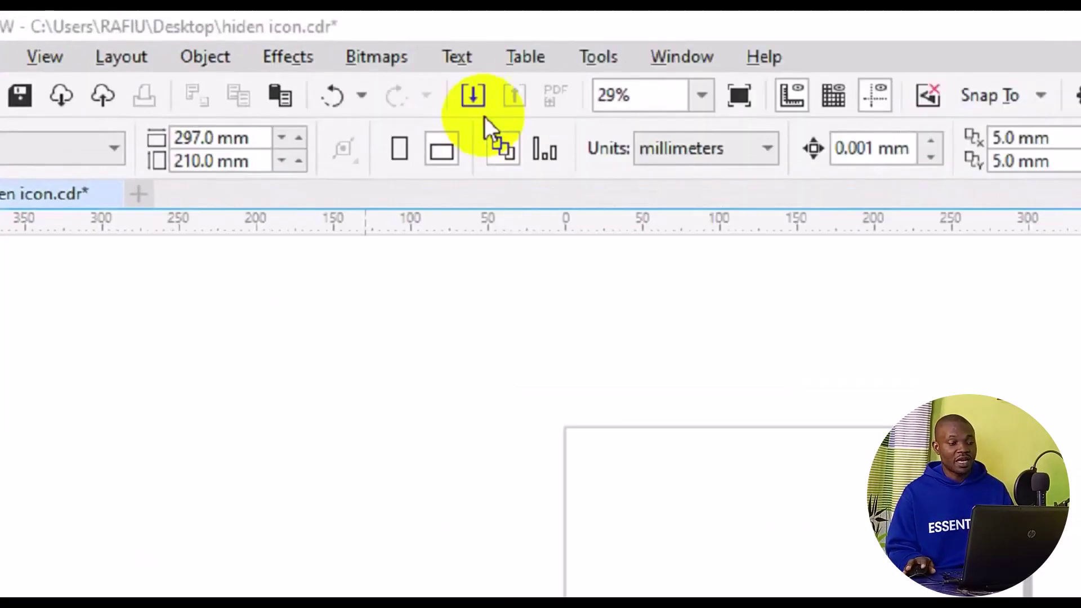
- Import the images (64) photo from the Downloads folder
{"action": "left_click", "coordinate": [474, 104]}
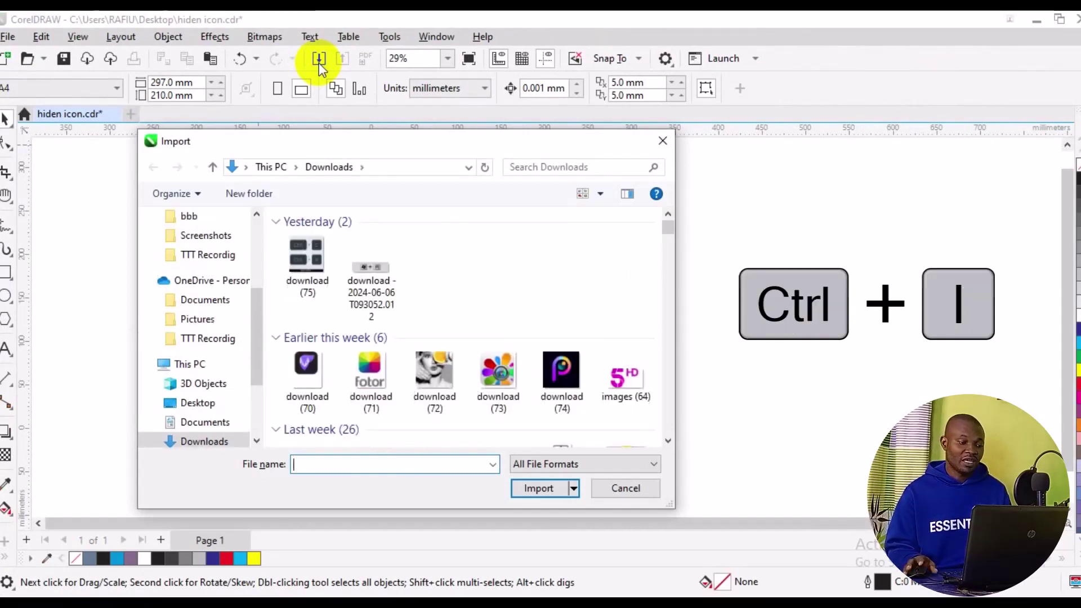
{"action": "scroll", "coordinate": [407, 361], "scroll_direction": "down", "scroll_amount": 6}
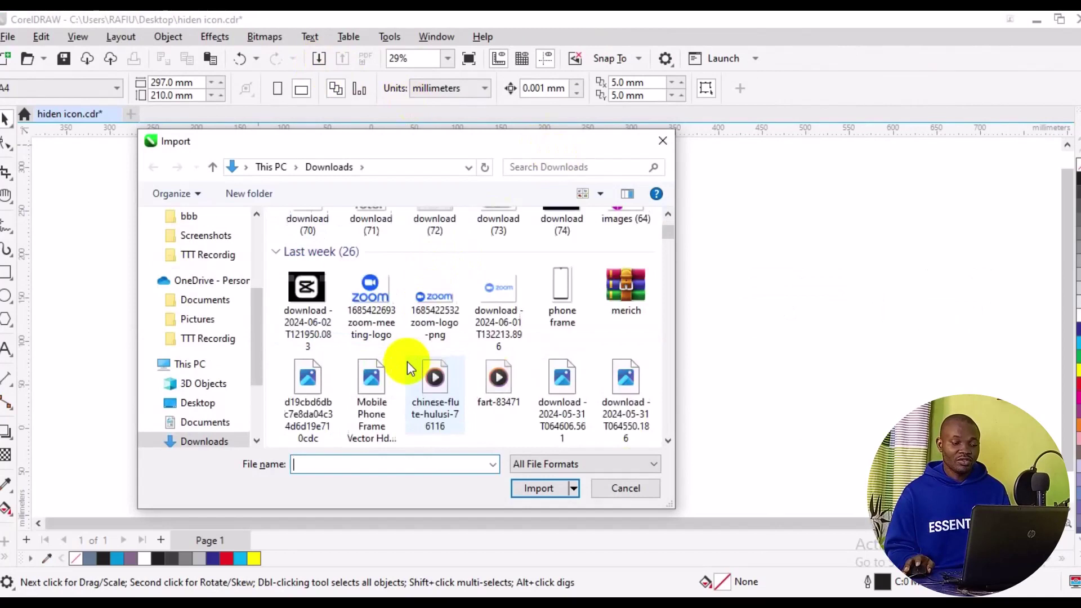
{"action": "scroll", "coordinate": [408, 365], "scroll_direction": "down", "scroll_amount": 2}
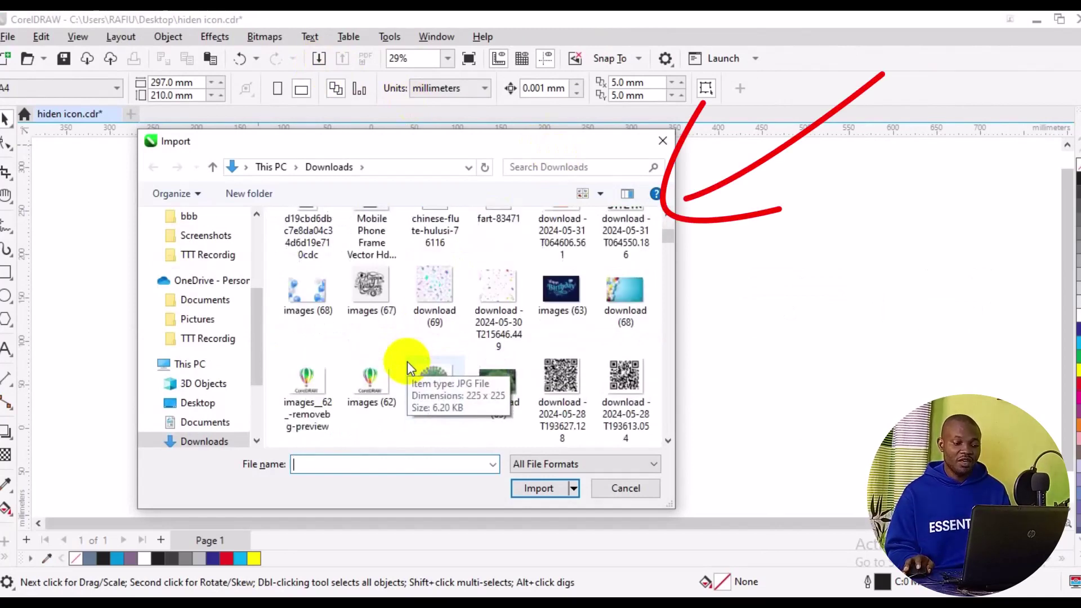
{"action": "scroll", "coordinate": [408, 365], "scroll_direction": "down", "scroll_amount": 4}
{"action": "scroll", "coordinate": [410, 367], "scroll_direction": "down", "scroll_amount": 3}
{"action": "scroll", "coordinate": [409, 368], "scroll_direction": "down", "scroll_amount": 3}
{"action": "scroll", "coordinate": [407, 364], "scroll_direction": "down", "scroll_amount": 3}
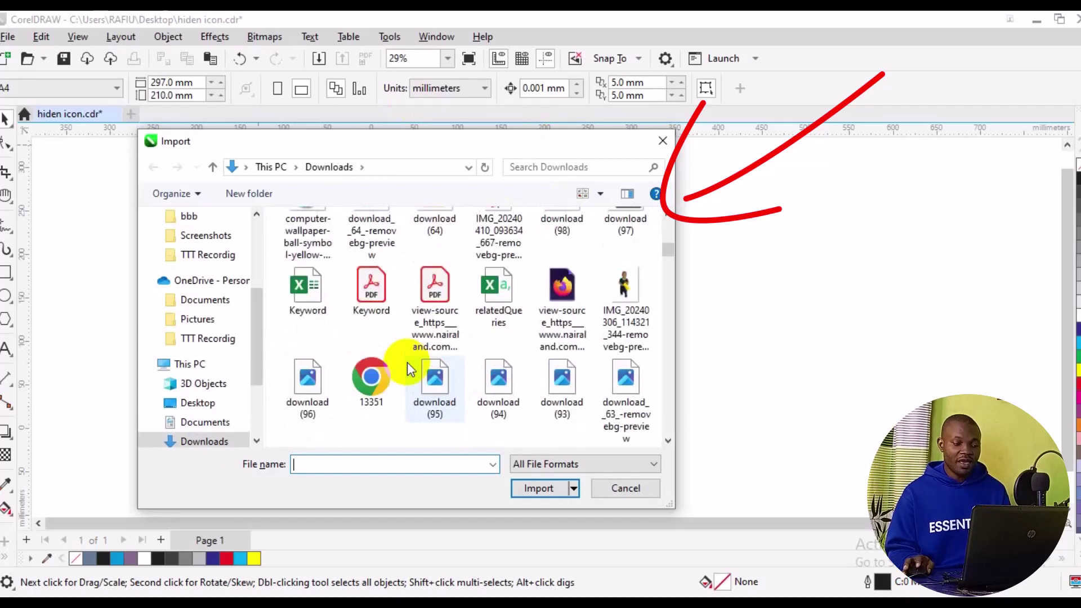
{"action": "scroll", "coordinate": [407, 363], "scroll_direction": "down", "scroll_amount": 3}
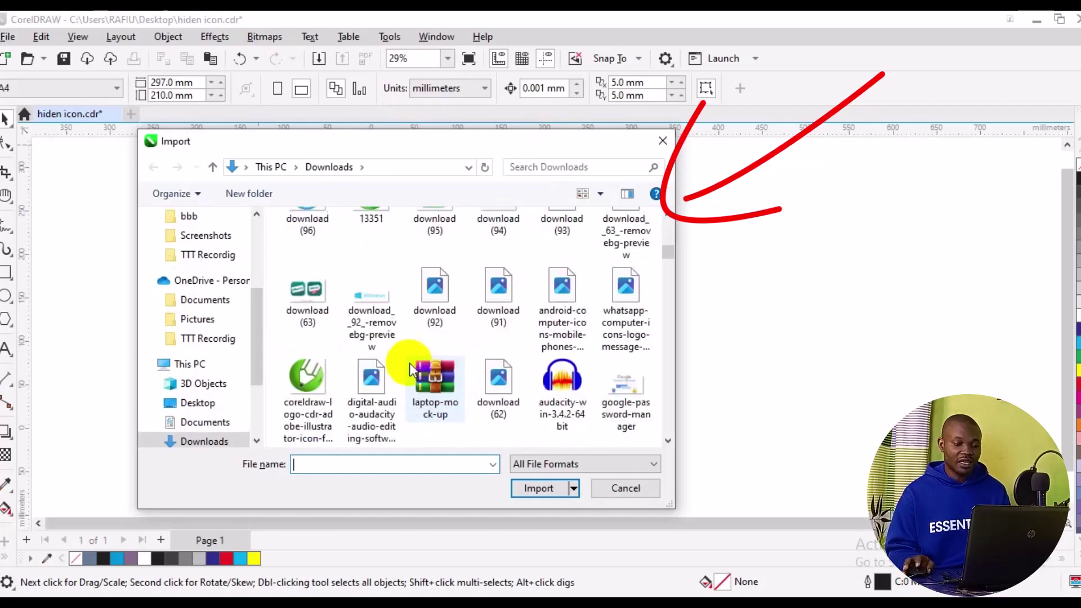
{"action": "scroll", "coordinate": [410, 369], "scroll_direction": "down", "scroll_amount": 3}
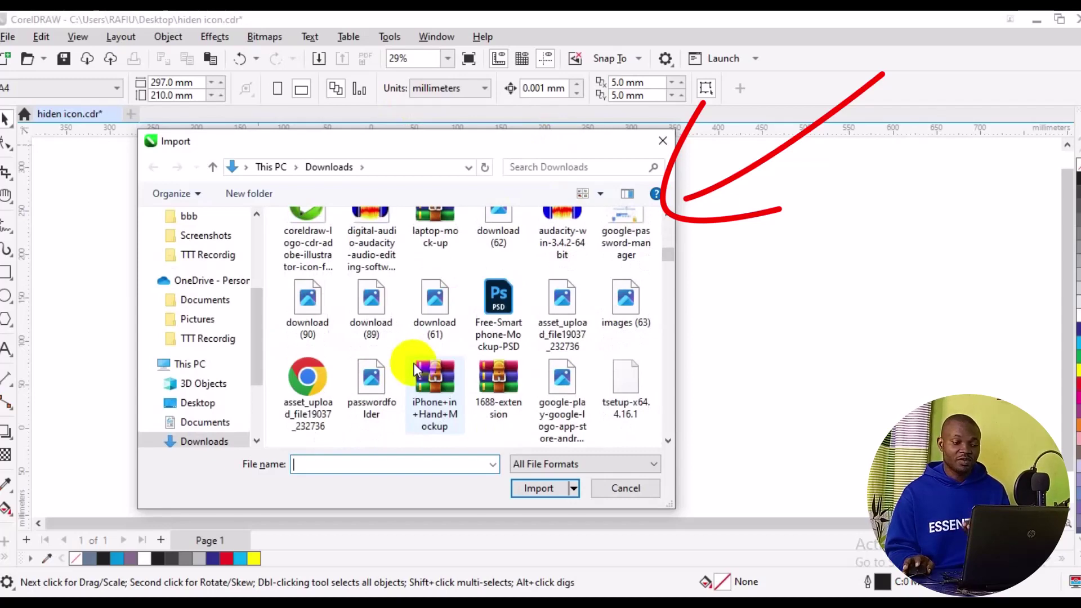
{"action": "scroll", "coordinate": [312, 347], "scroll_direction": "up", "scroll_amount": 5}
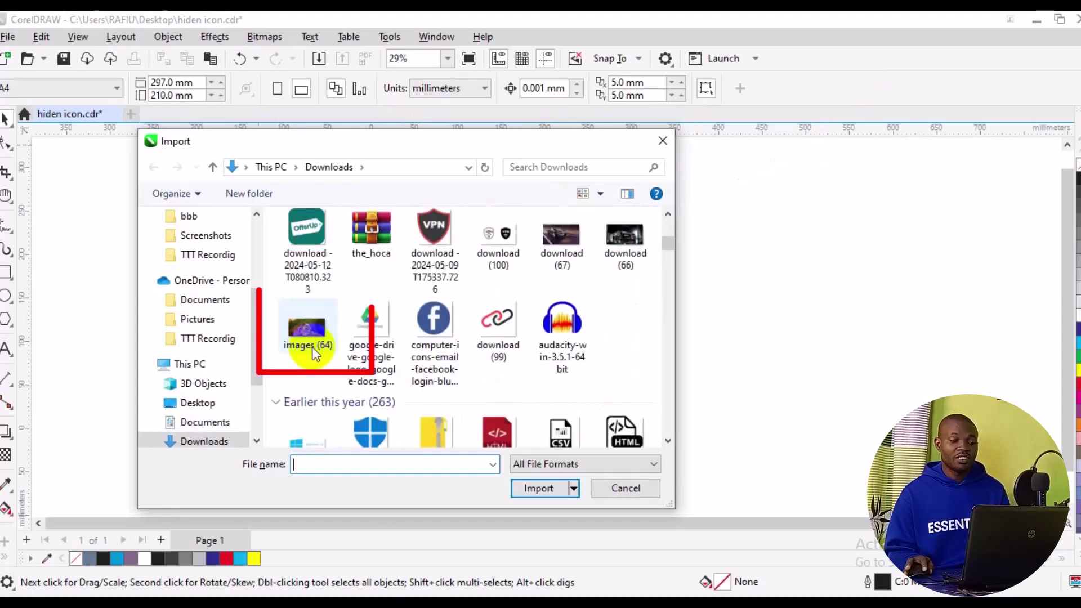
{"action": "left_click", "coordinate": [312, 347]}
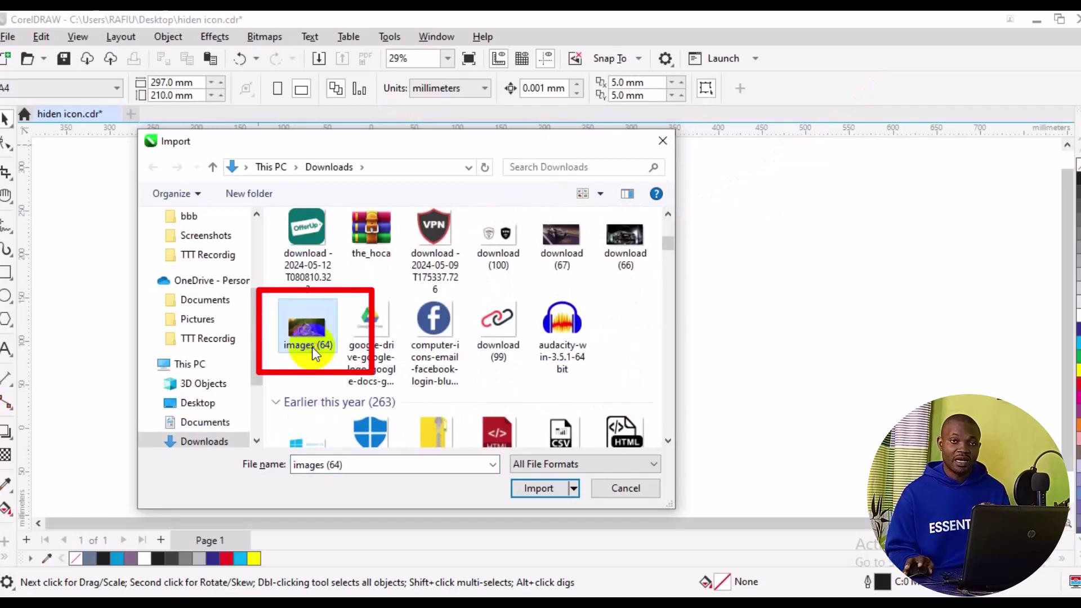
{"action": "left_click", "coordinate": [514, 487]}
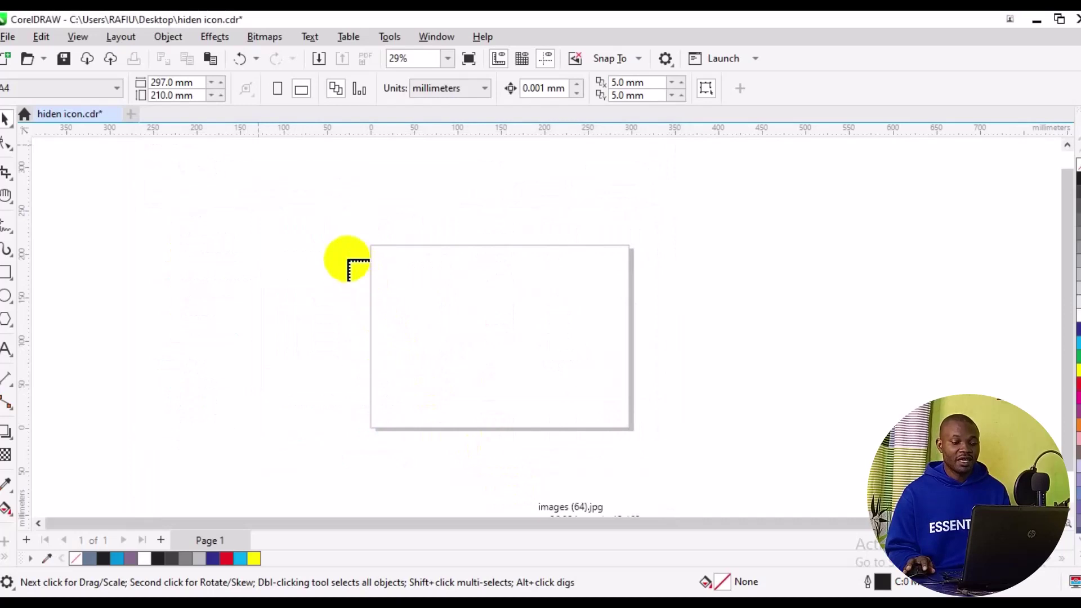
- Place the imported tiger photo on the canvas and enlarge it to roughly 500 mm wide
{"action": "key", "text": "space"}
{"action": "left_click_drag", "start_coordinate": [343, 253], "coordinate": [664, 512]}
{"action": "left_click_drag", "start_coordinate": [544, 482], "coordinate": [953, 218]}
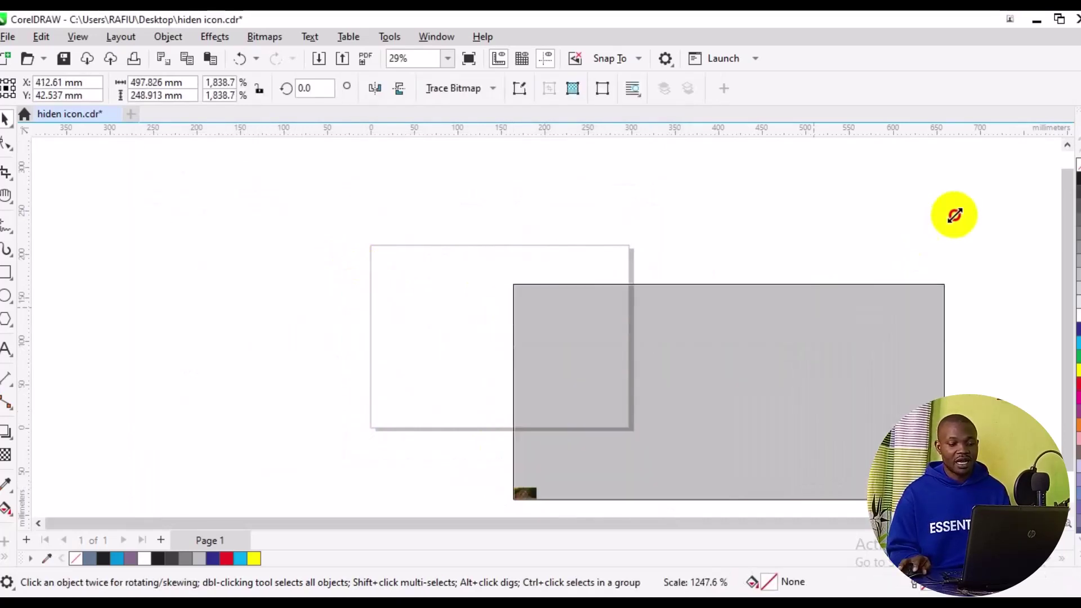
{"action": "left_click", "coordinate": [768, 423]}
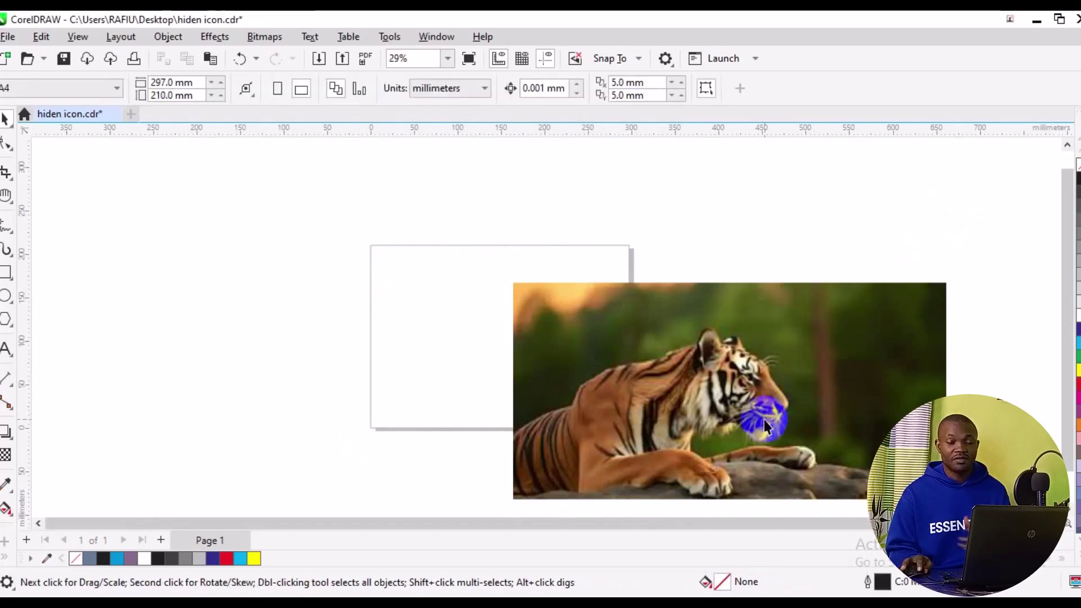
- Move the photo left of the page, shrink it to about 412 × 206 mm, and set it against the page
{"action": "left_click", "coordinate": [764, 427]}
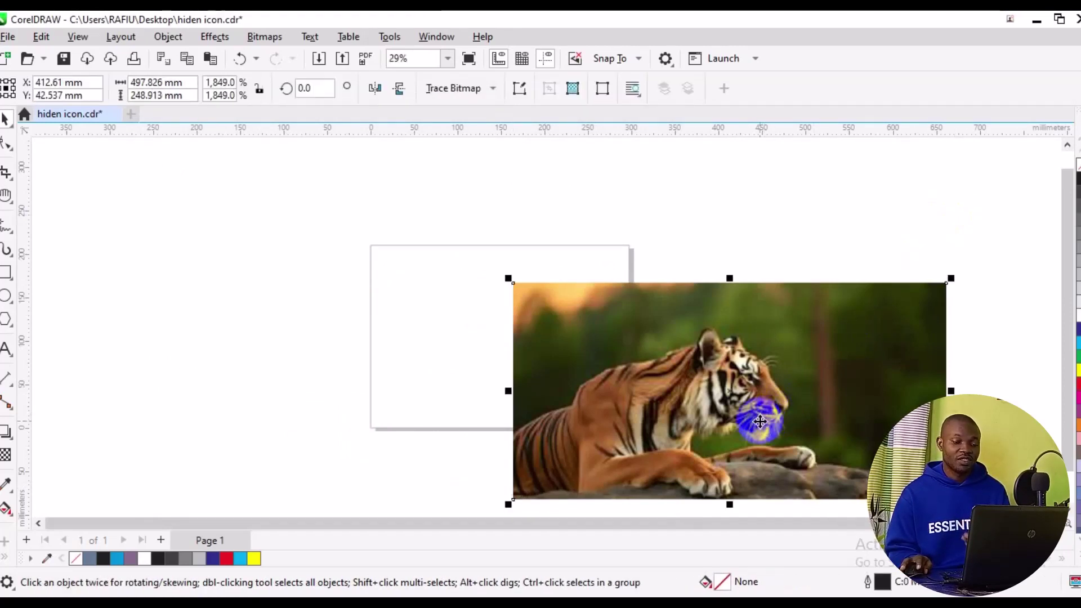
{"action": "left_click_drag", "start_coordinate": [765, 426], "coordinate": [300, 348]}
{"action": "left_click", "coordinate": [510, 238]}
{"action": "left_click", "coordinate": [385, 268]}
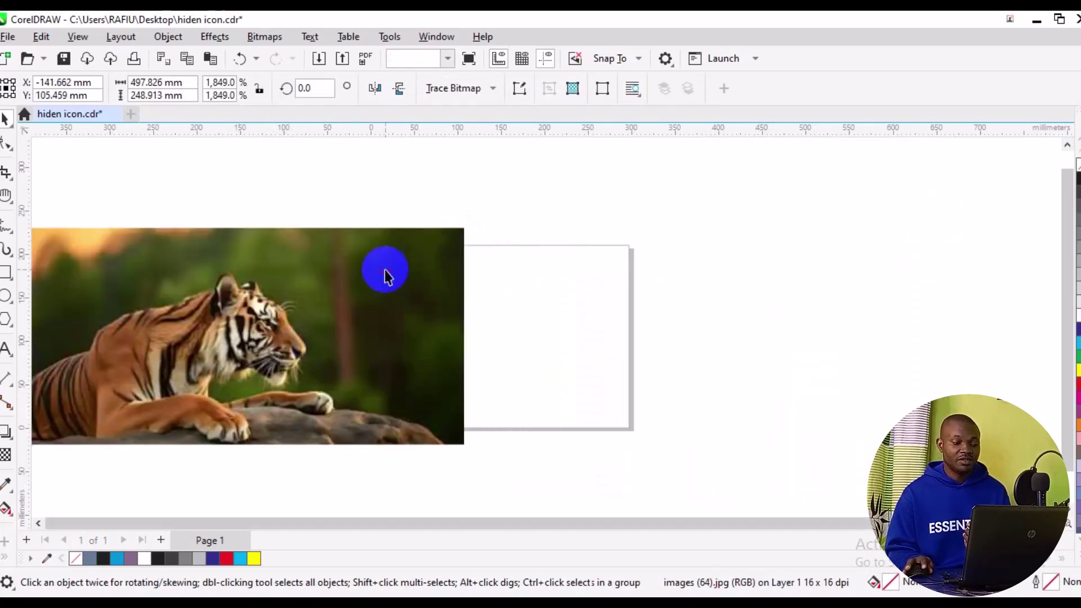
{"action": "left_click_drag", "start_coordinate": [466, 235], "coordinate": [389, 266]}
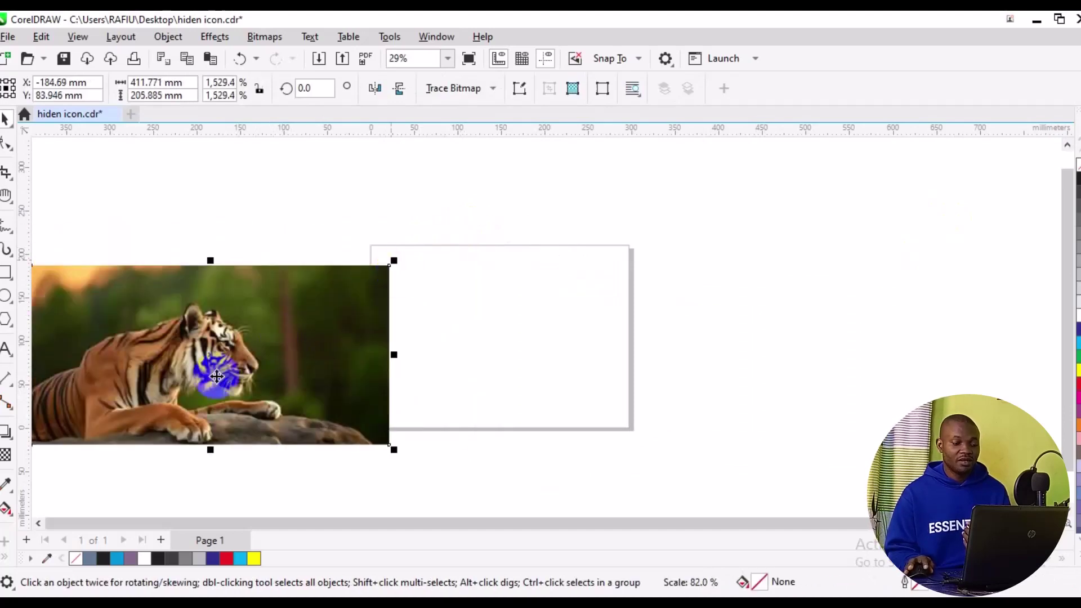
{"action": "left_click_drag", "start_coordinate": [213, 345], "coordinate": [229, 301]}
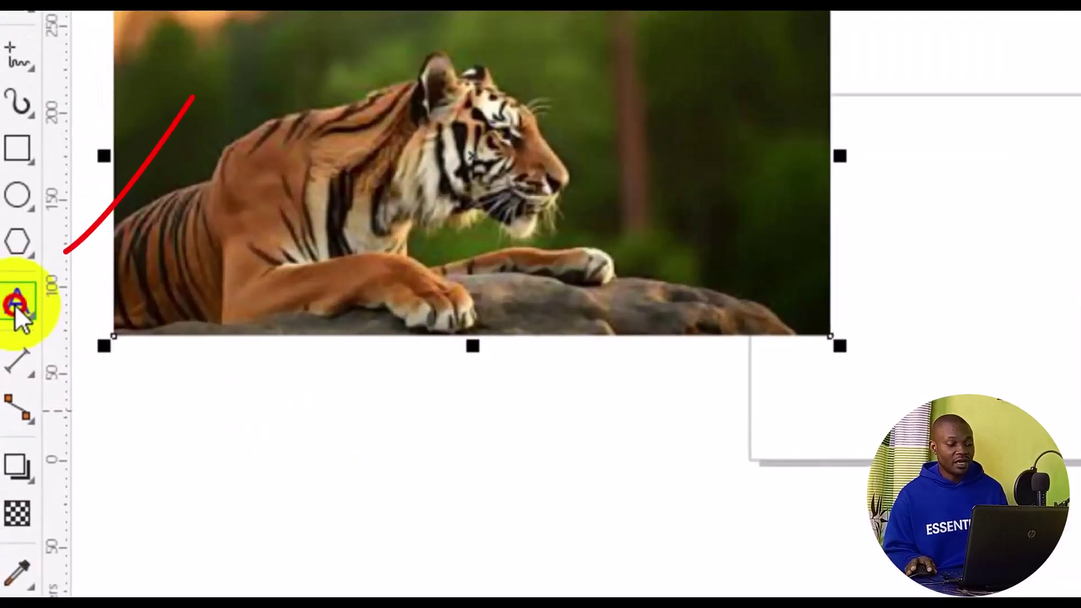
- Add an Arial 24 pt text object reading TIGER mid-page and select all its text
{"action": "left_click", "coordinate": [9, 339]}
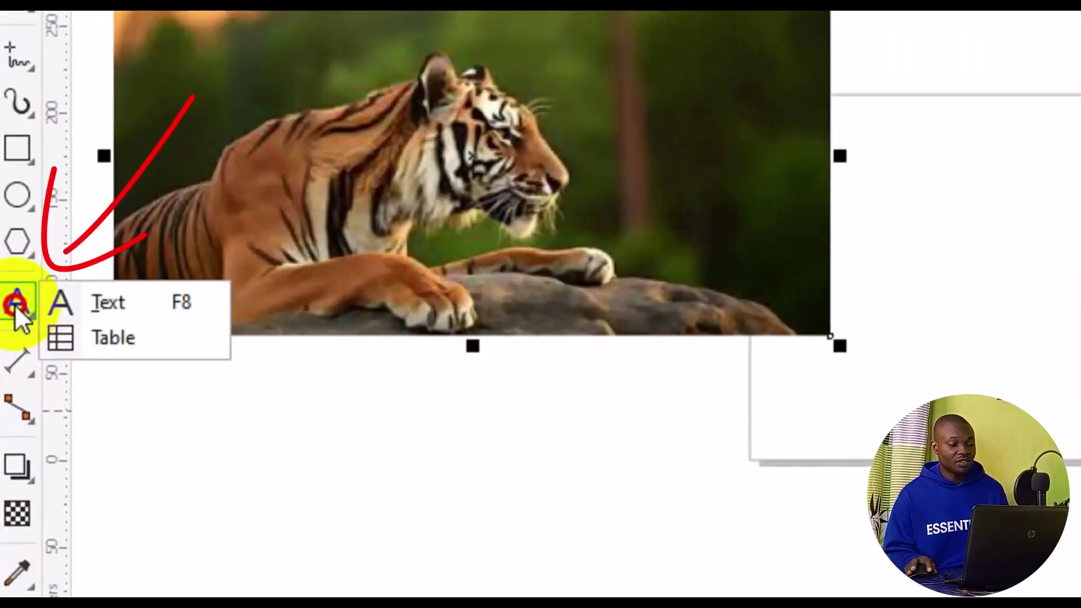
{"action": "left_click", "coordinate": [128, 302]}
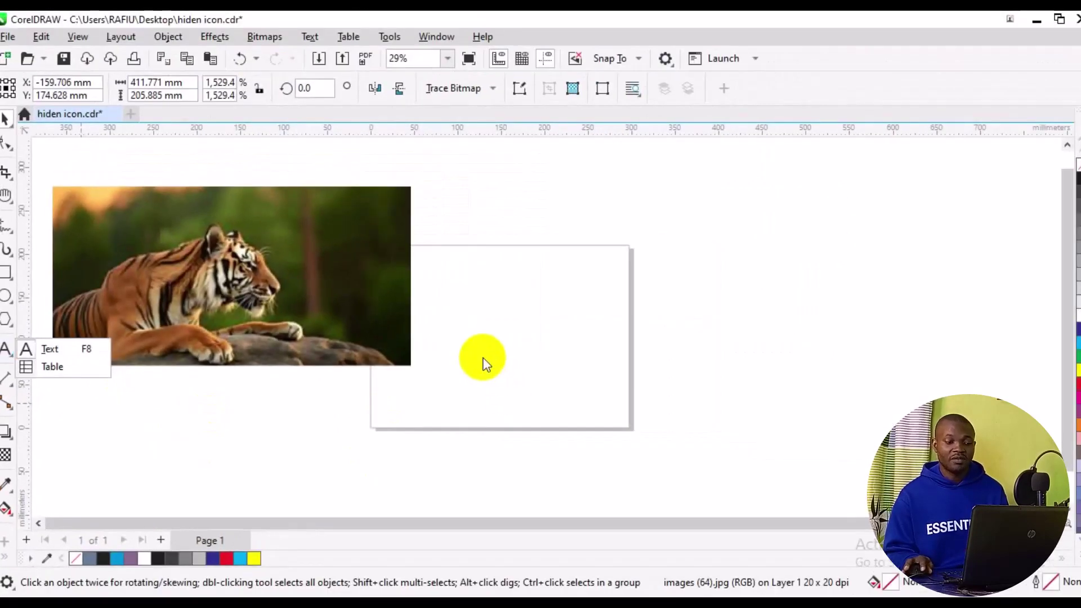
{"action": "left_click", "coordinate": [56, 349]}
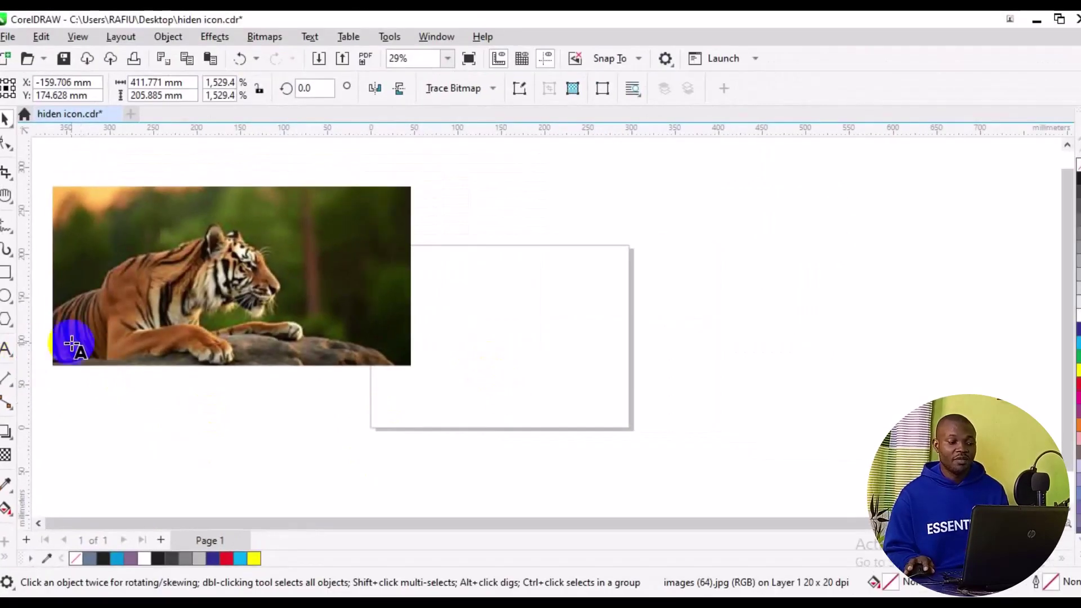
{"action": "left_click", "coordinate": [499, 369]}
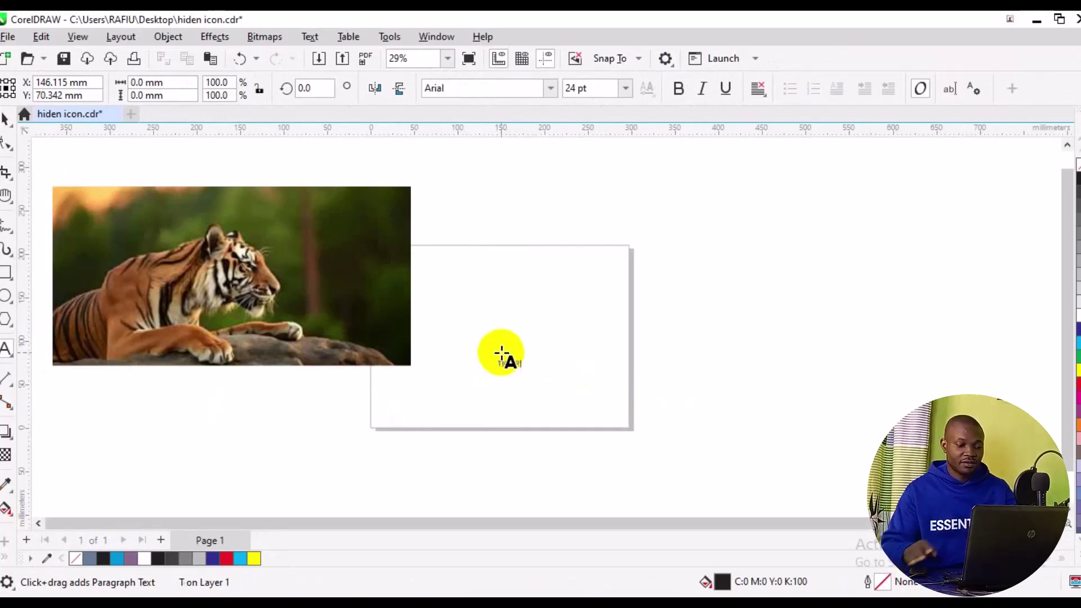
{"action": "left_click", "coordinate": [502, 355]}
{"action": "type", "text": "TIGER"}
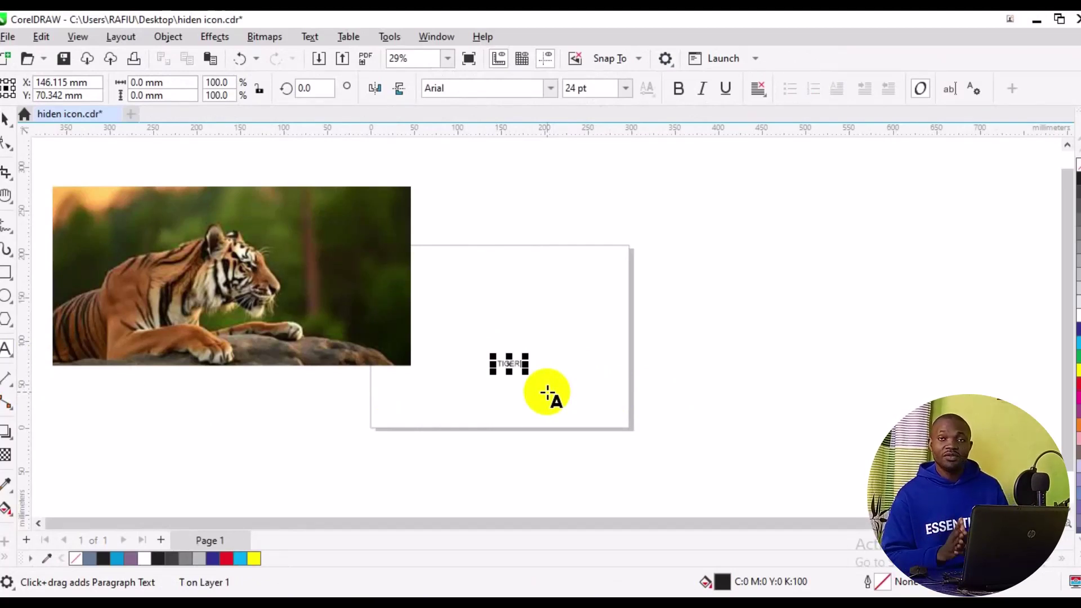
{"action": "key", "text": "ctrl+a"}
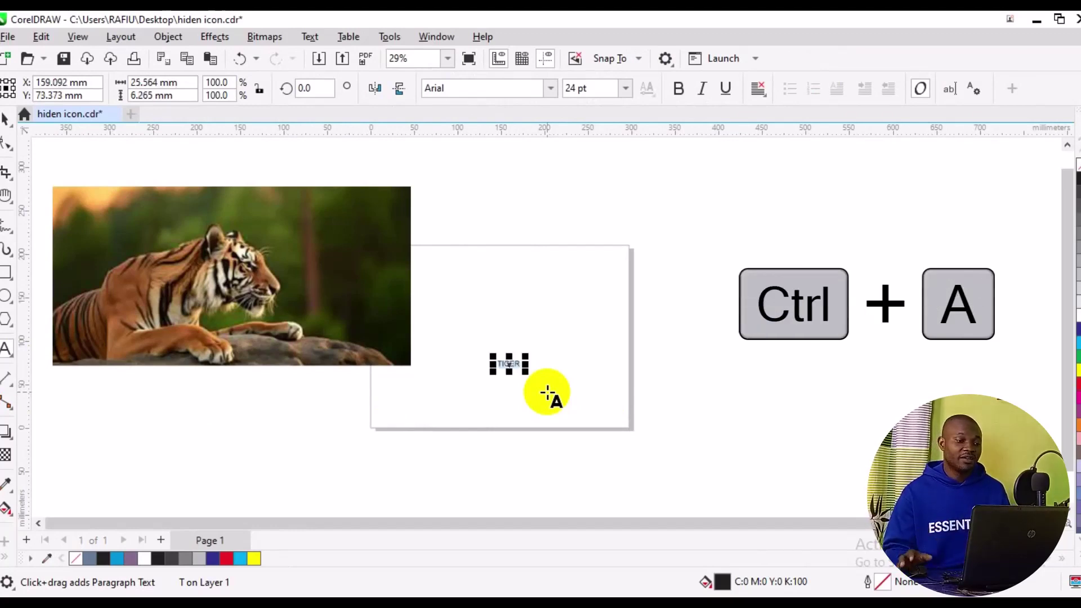
- Change the TIGER text's font to Merich
{"action": "left_click", "coordinate": [462, 89]}
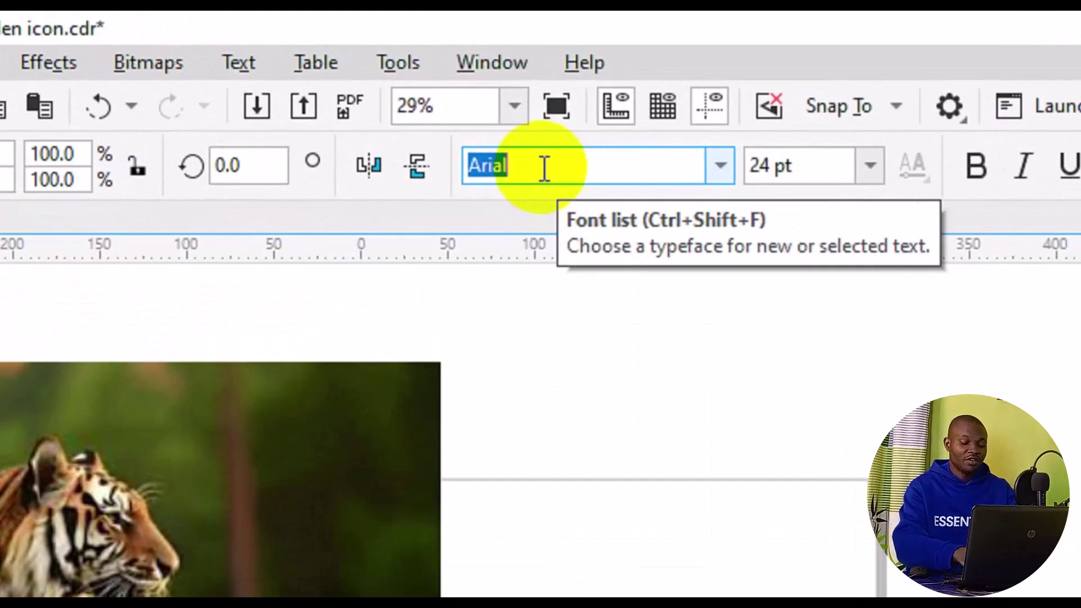
{"action": "type", "text": "Merich"}
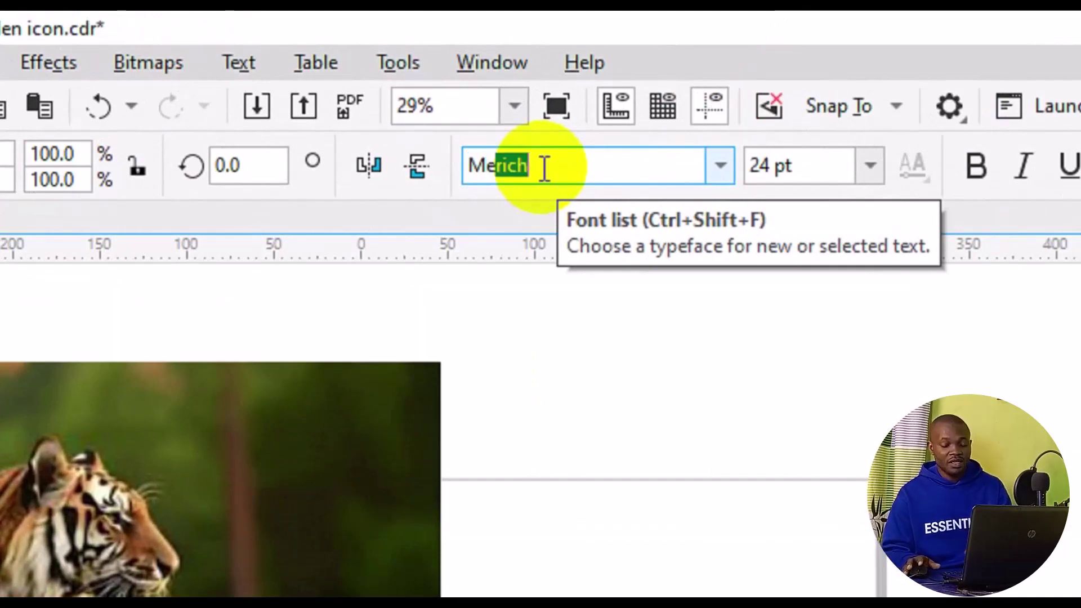
{"action": "key", "text": "Return"}
{"action": "left_click", "coordinate": [545, 167]}
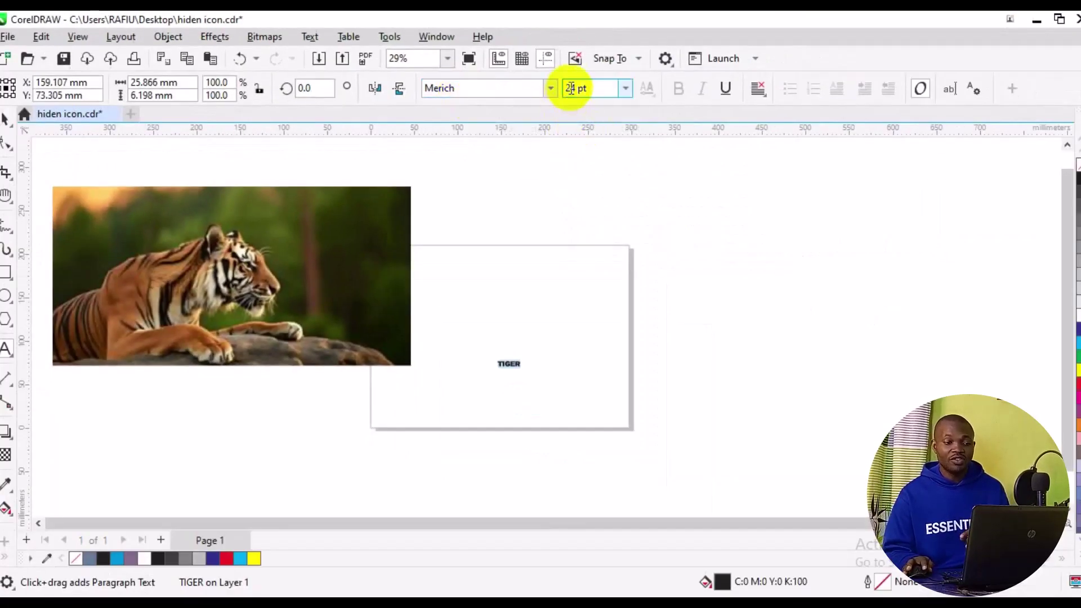
- Enlarge the TIGER text to 300 pt and return to the Pick tool
{"action": "left_click", "coordinate": [627, 89]}
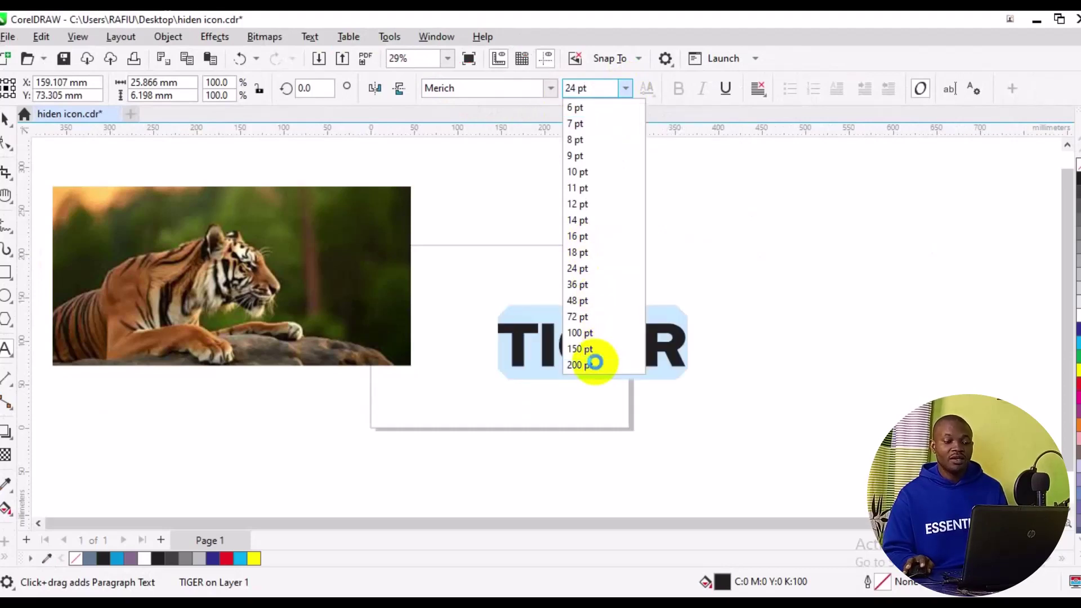
{"action": "left_click", "coordinate": [596, 362]}
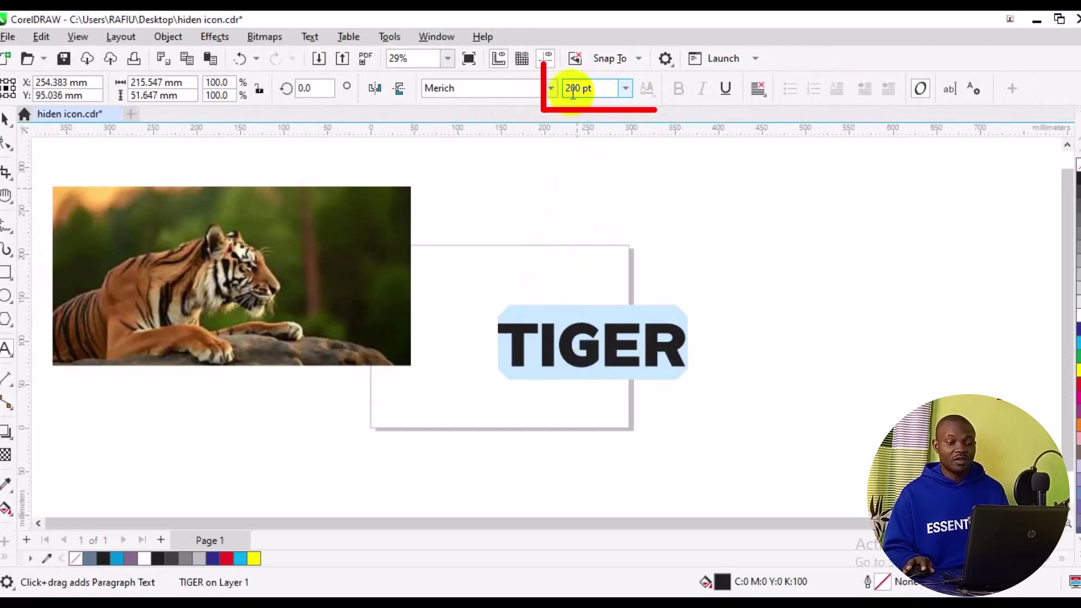
{"action": "key", "text": "ctrl+a"}
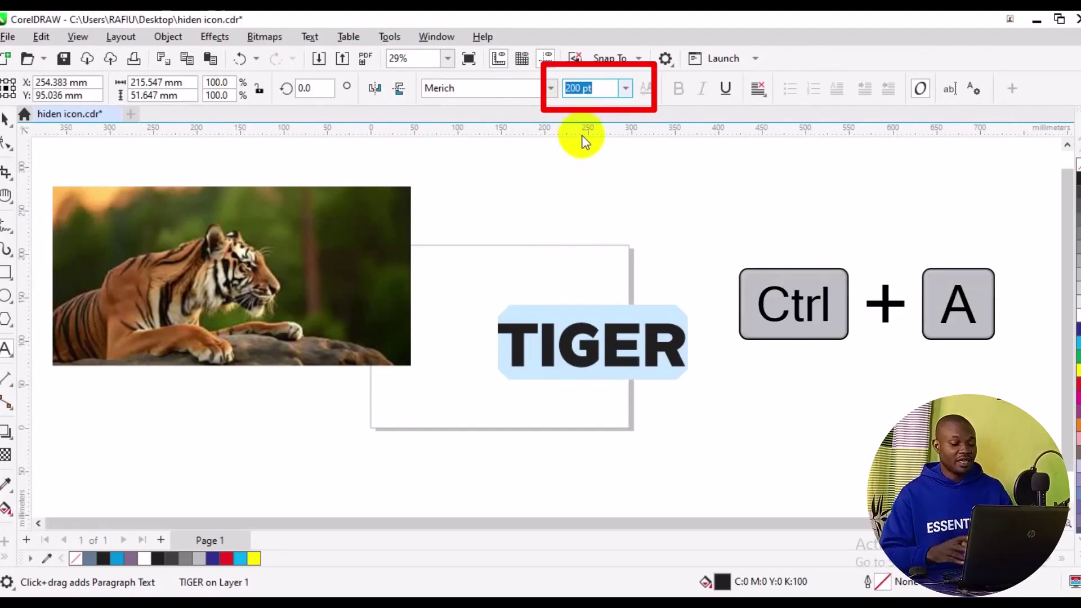
{"action": "type", "text": "300"}
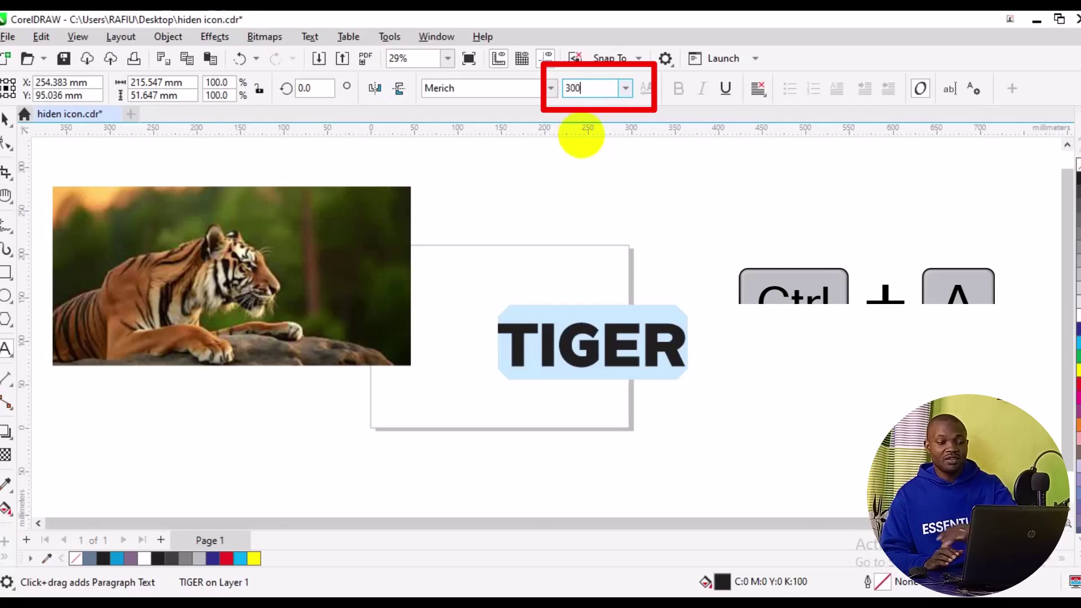
{"action": "key", "text": "Return"}
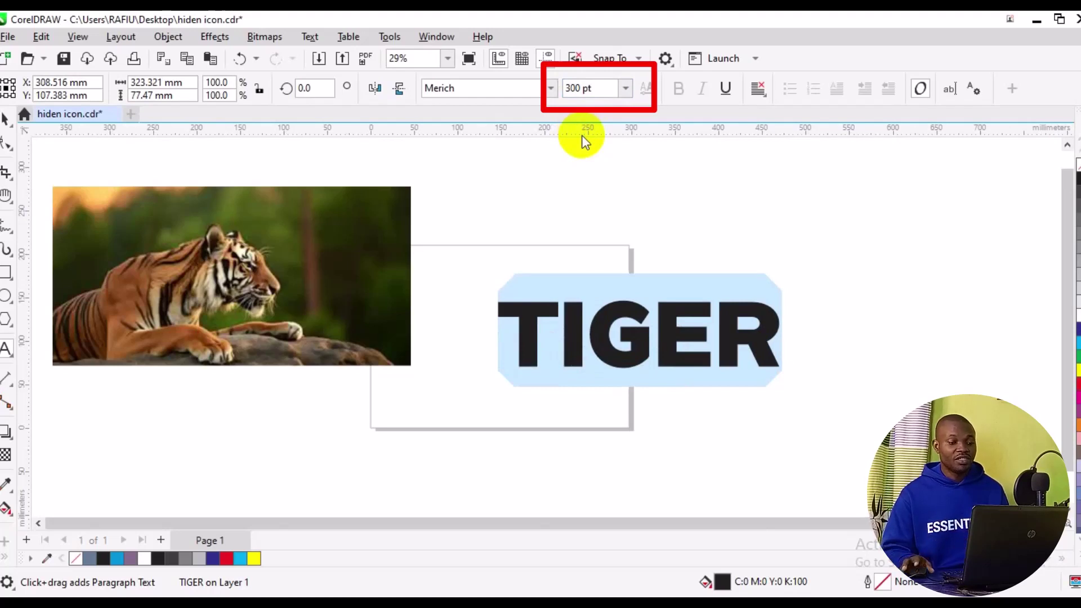
{"action": "left_click", "coordinate": [4, 120]}
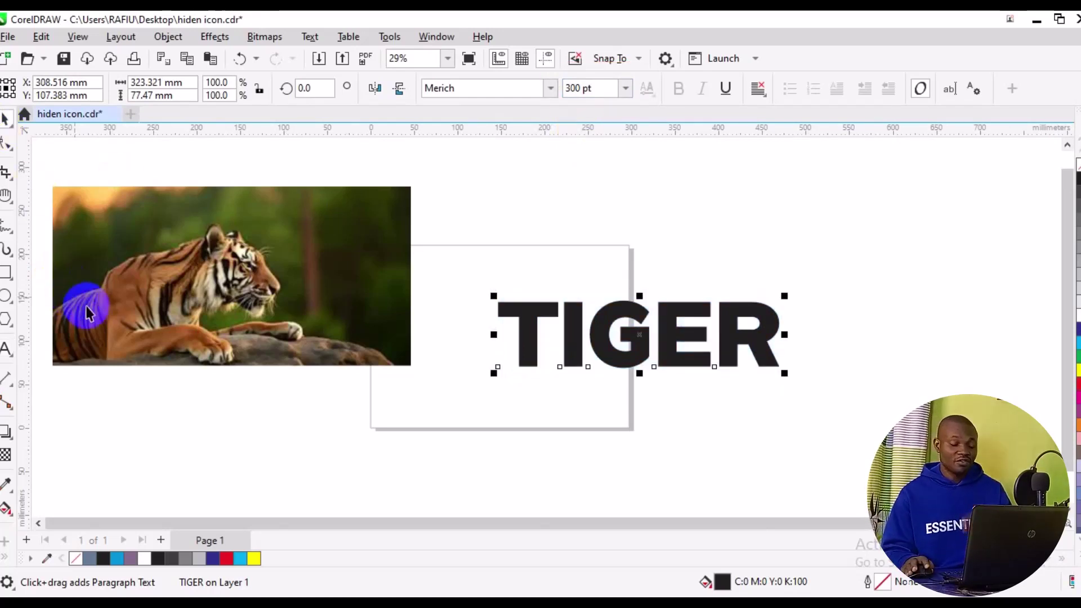
- Centre the TIGER text on the tiger photo both horizontally and vertically
{"action": "key", "text": "shift"}
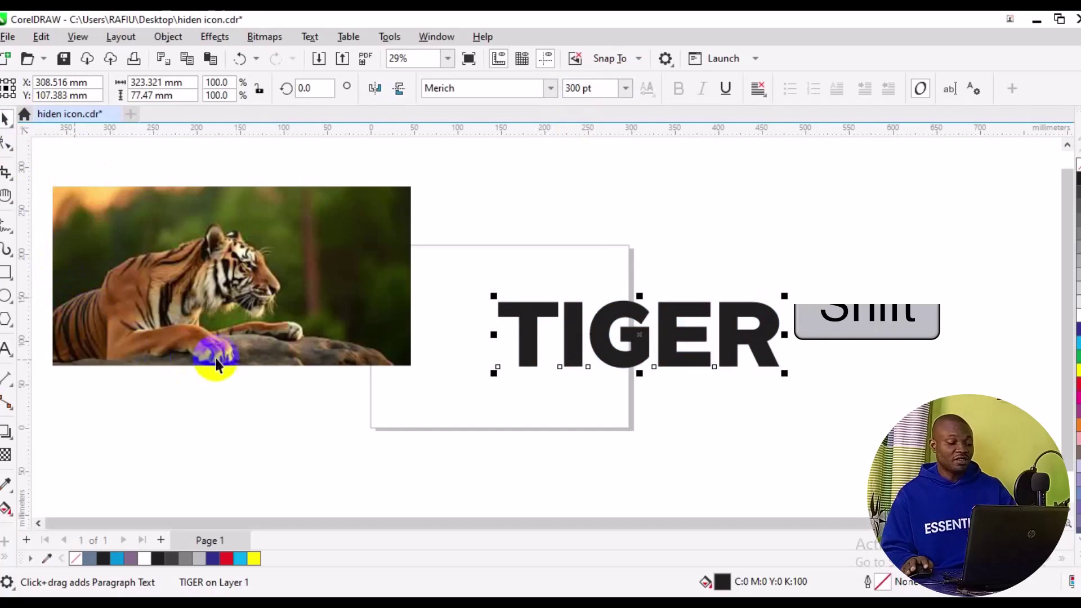
{"action": "left_click", "coordinate": [248, 345], "text": "shift"}
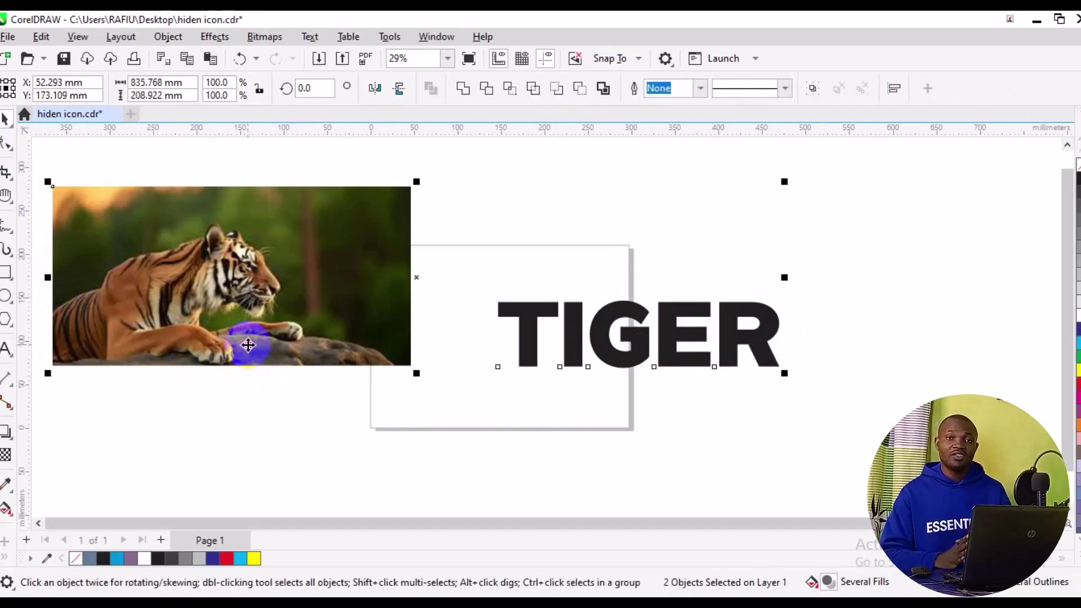
{"action": "key", "text": "c"}
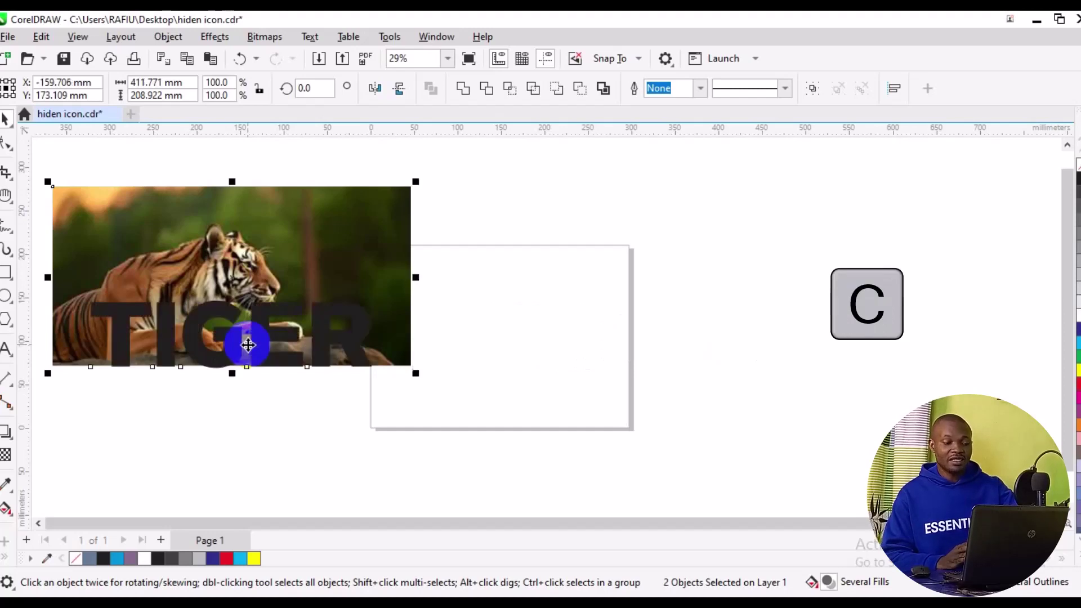
{"action": "key", "text": "e"}
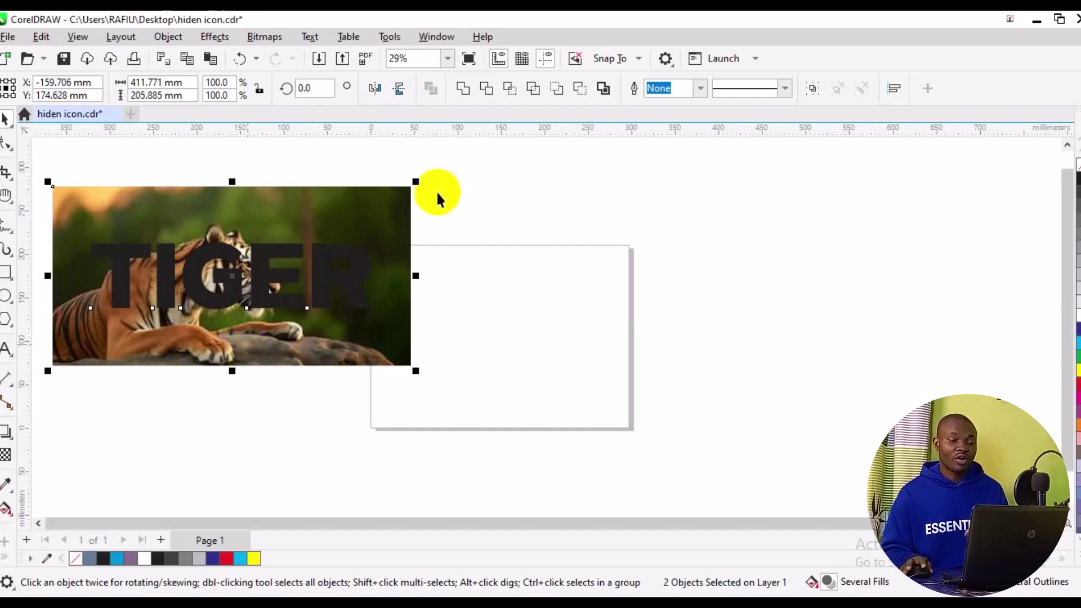
- Intersect the photo with TIGER, then move the black TIGER below the photo and the cutout upper right
{"action": "left_click", "coordinate": [510, 89]}
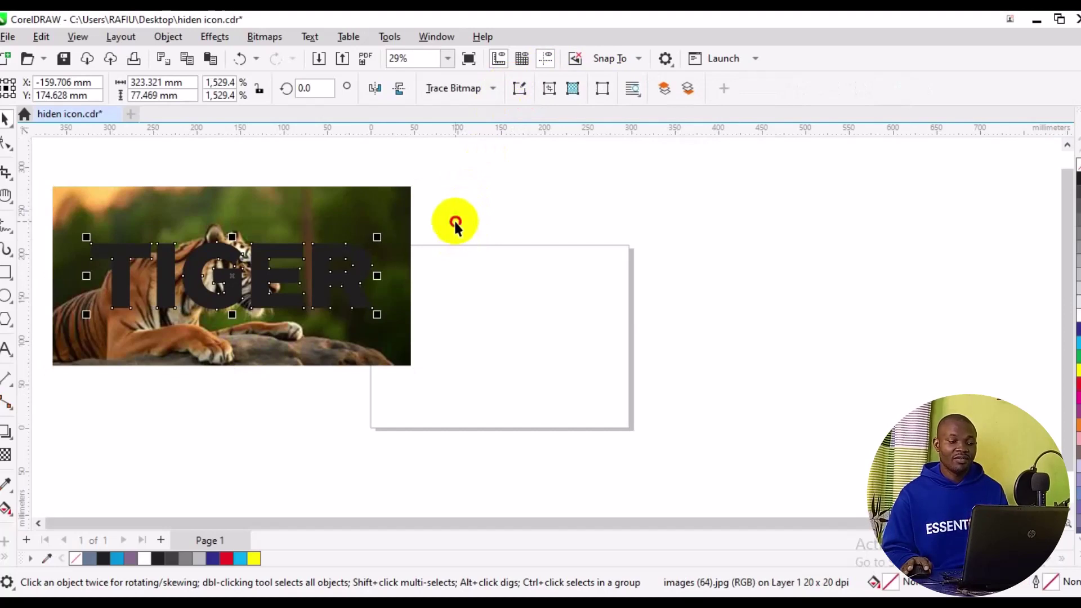
{"action": "left_click", "coordinate": [282, 251]}
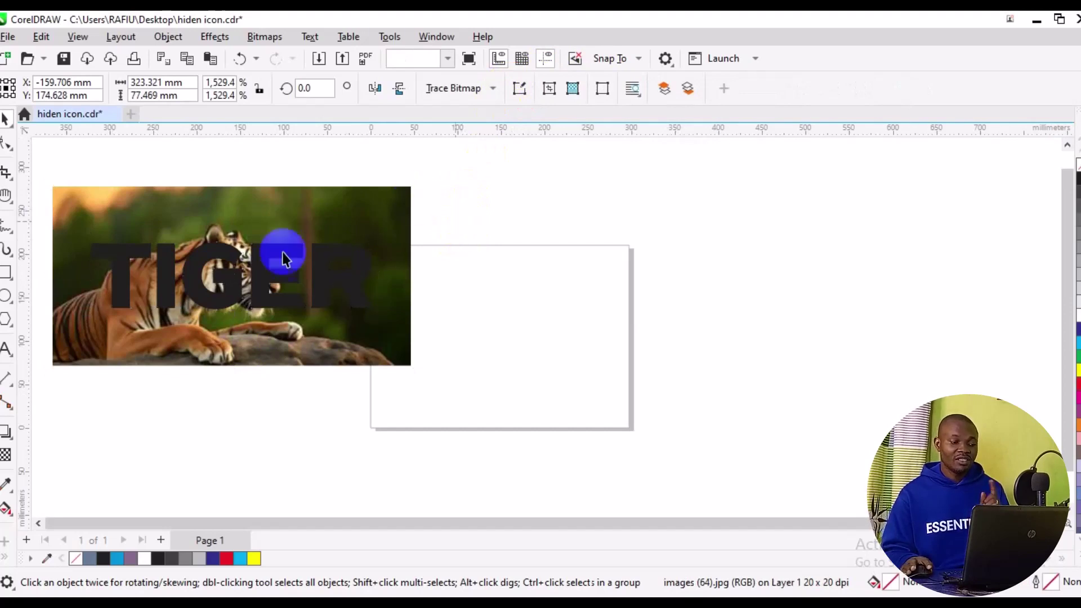
{"action": "left_click", "coordinate": [253, 269]}
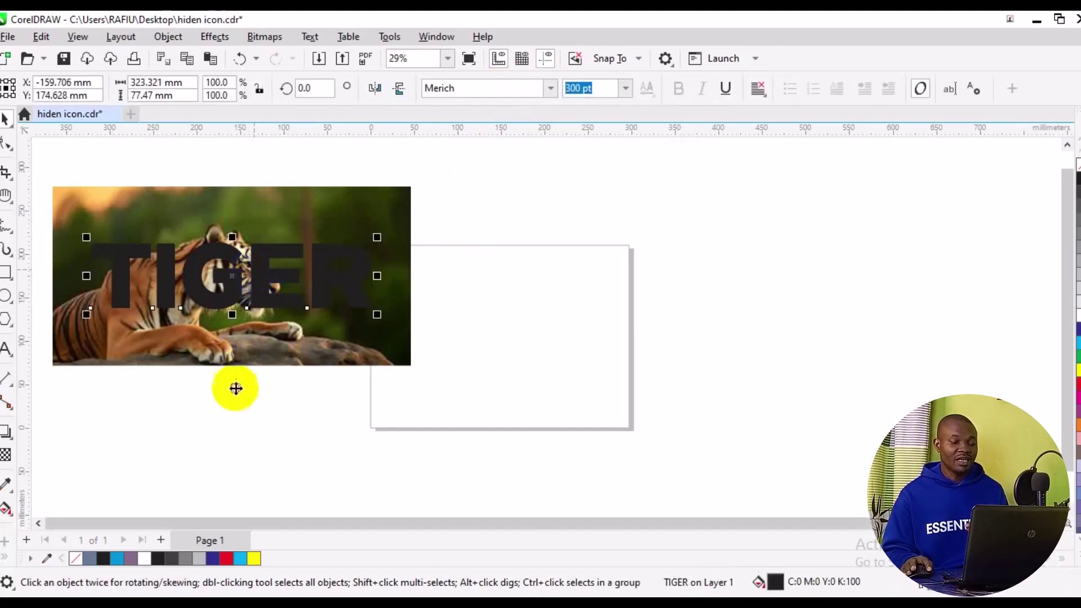
{"action": "left_click_drag", "start_coordinate": [235, 451], "coordinate": [235, 451]}
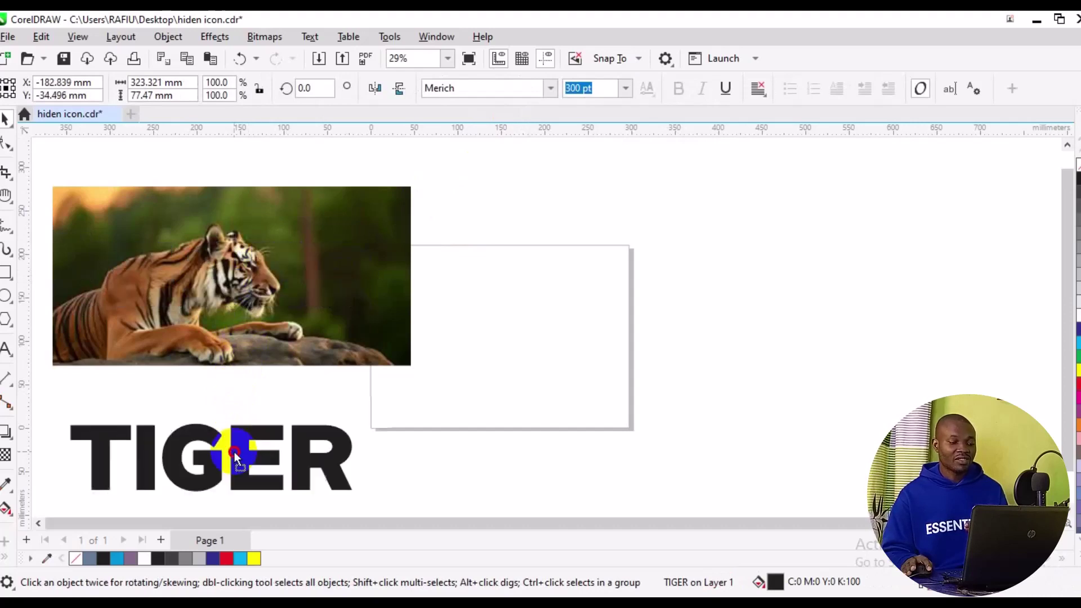
{"action": "left_click", "coordinate": [220, 287]}
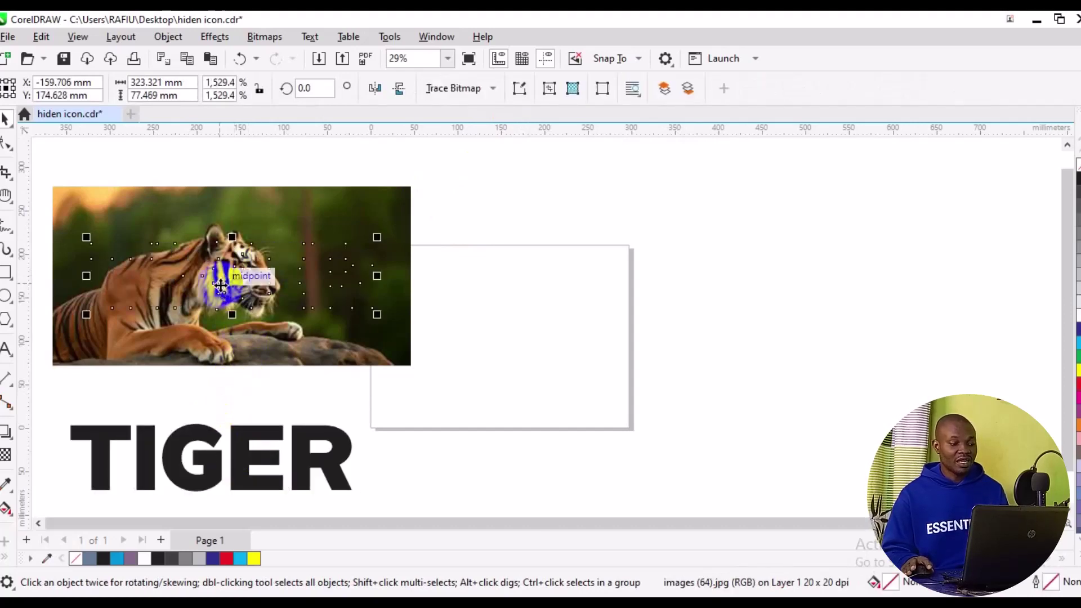
{"action": "left_click_drag", "start_coordinate": [221, 287], "coordinate": [808, 234]}
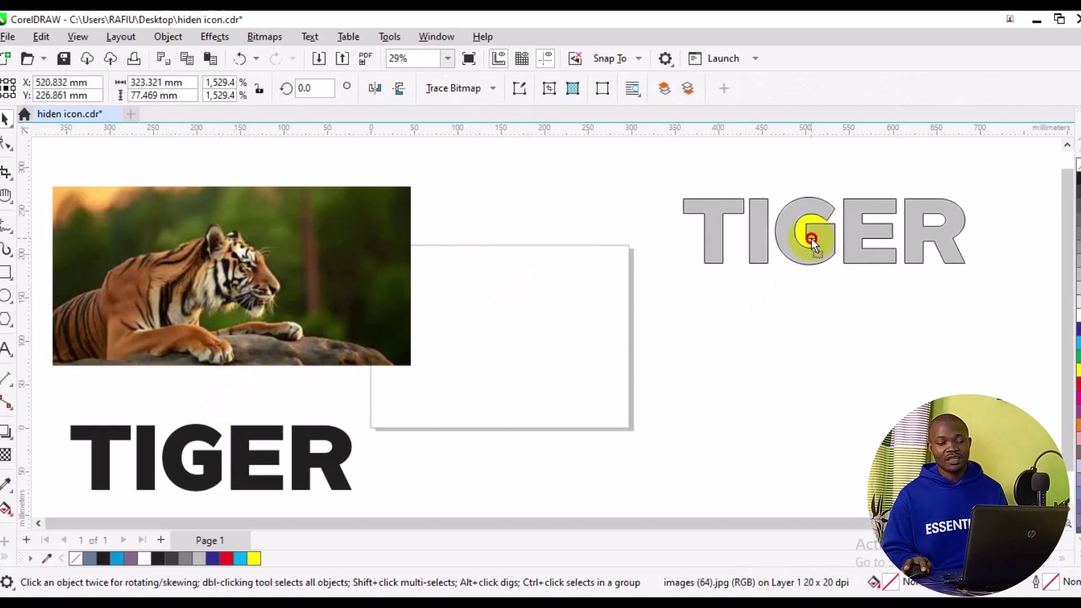
{"action": "left_click", "coordinate": [714, 370]}
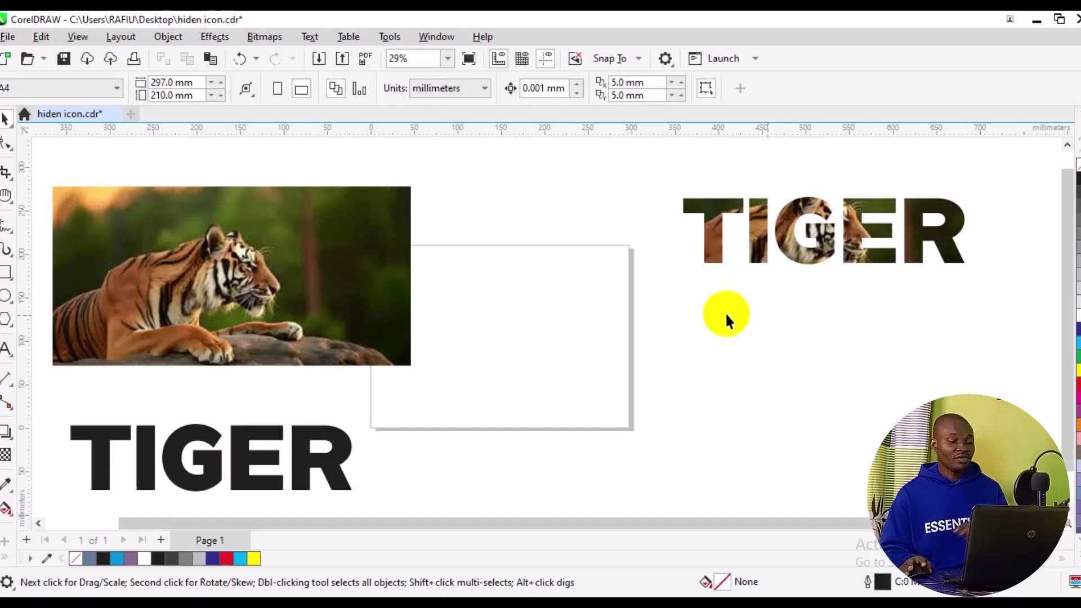
- Duplicate the black TIGER text and tiger photo, move the copies right, and select the duplicate photo
{"action": "left_click", "coordinate": [307, 468]}
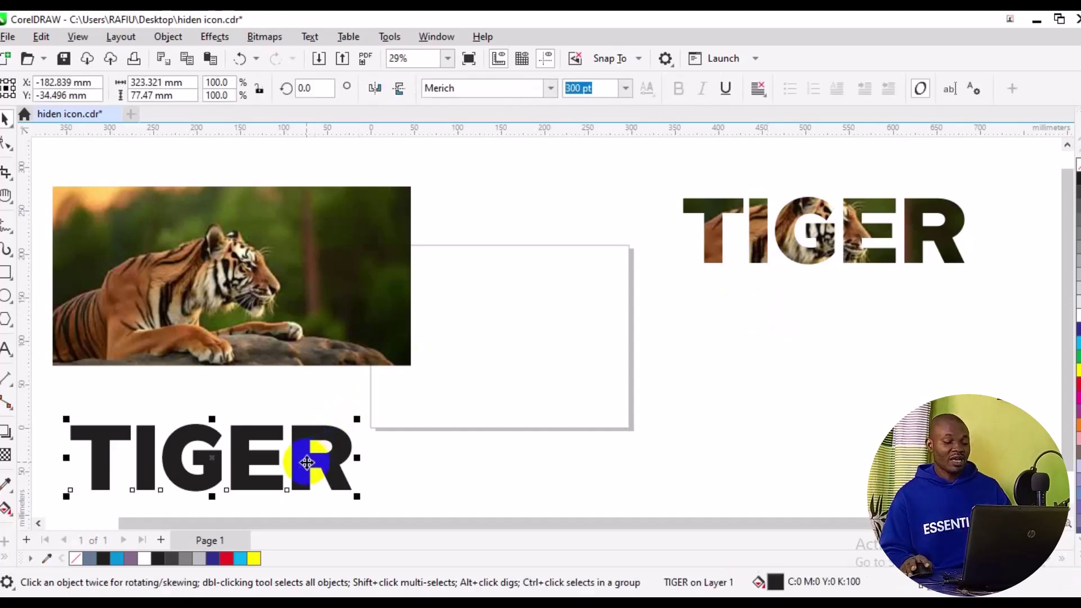
{"action": "left_click", "coordinate": [286, 361], "text": "shift"}
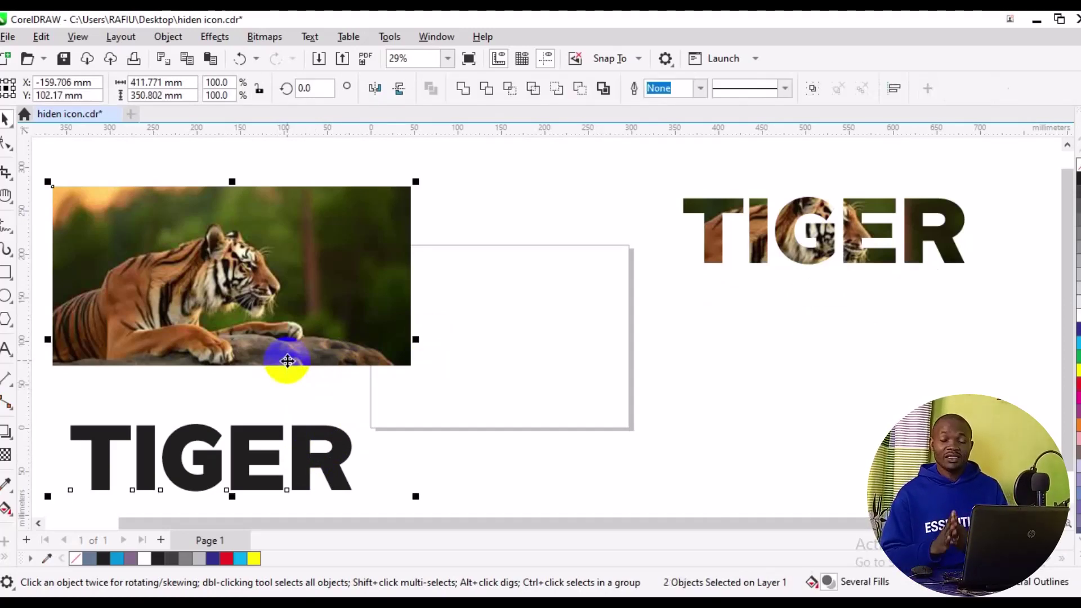
{"action": "key", "text": "ctrl+d"}
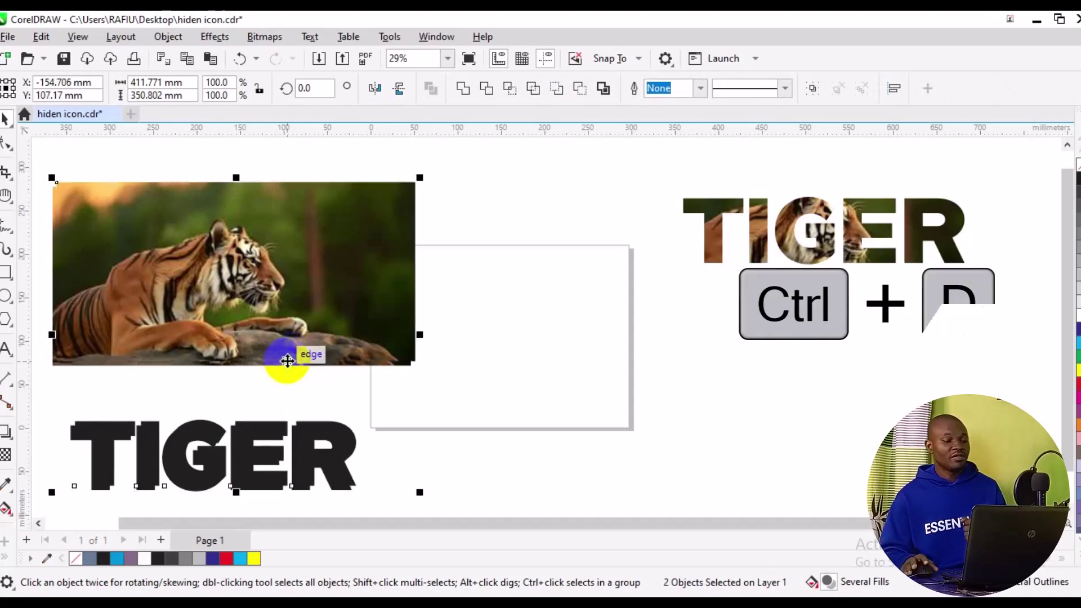
{"action": "left_click_drag", "start_coordinate": [576, 333], "coordinate": [580, 290]}
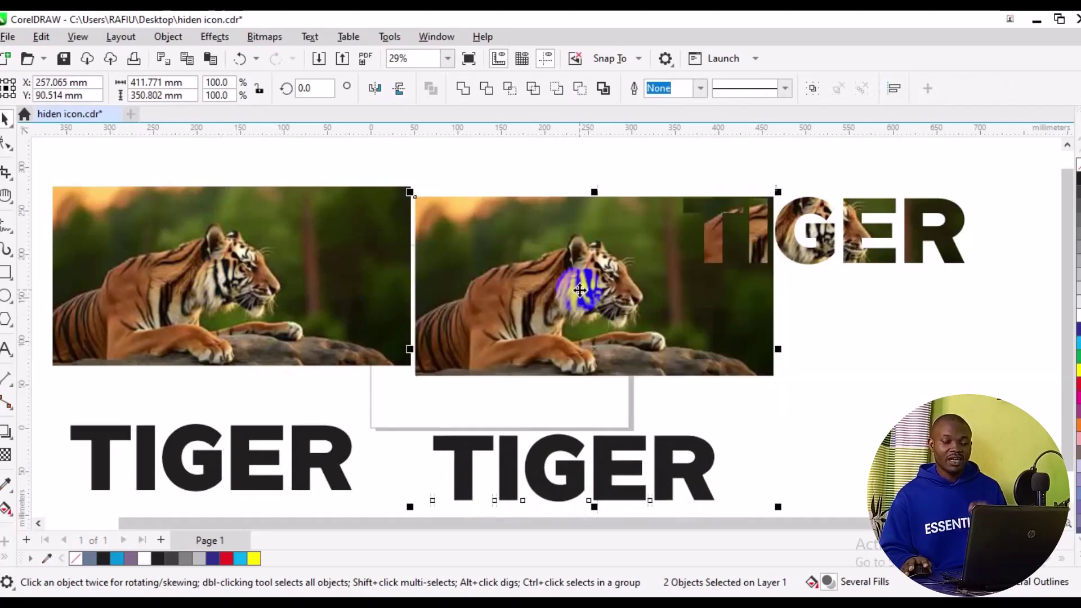
{"action": "left_click", "coordinate": [616, 411]}
{"action": "left_click", "coordinate": [603, 459]}
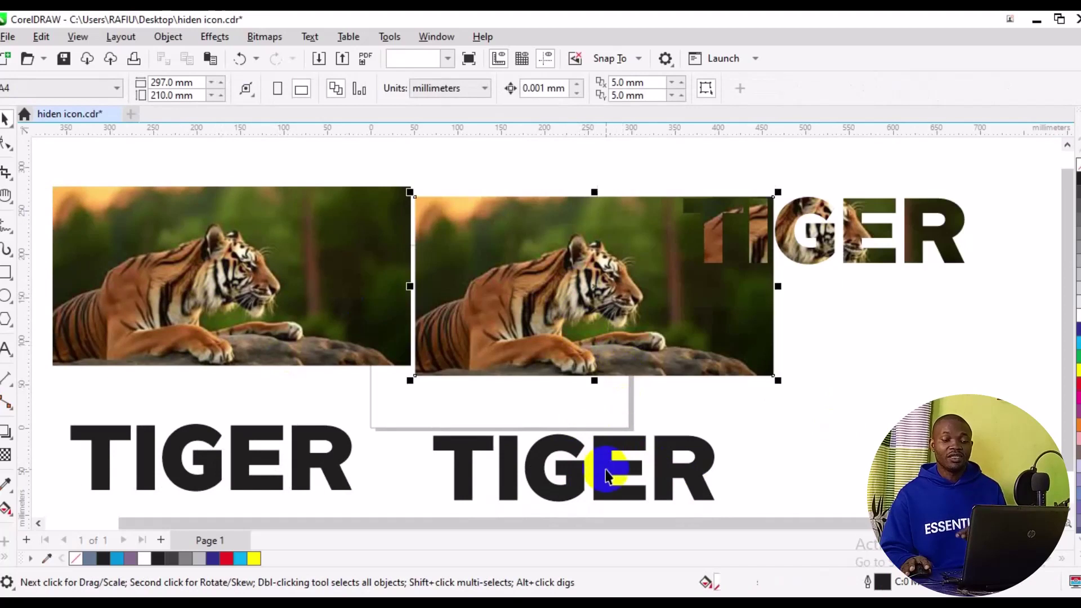
{"action": "left_click", "coordinate": [599, 390]}
{"action": "left_click", "coordinate": [608, 389]}
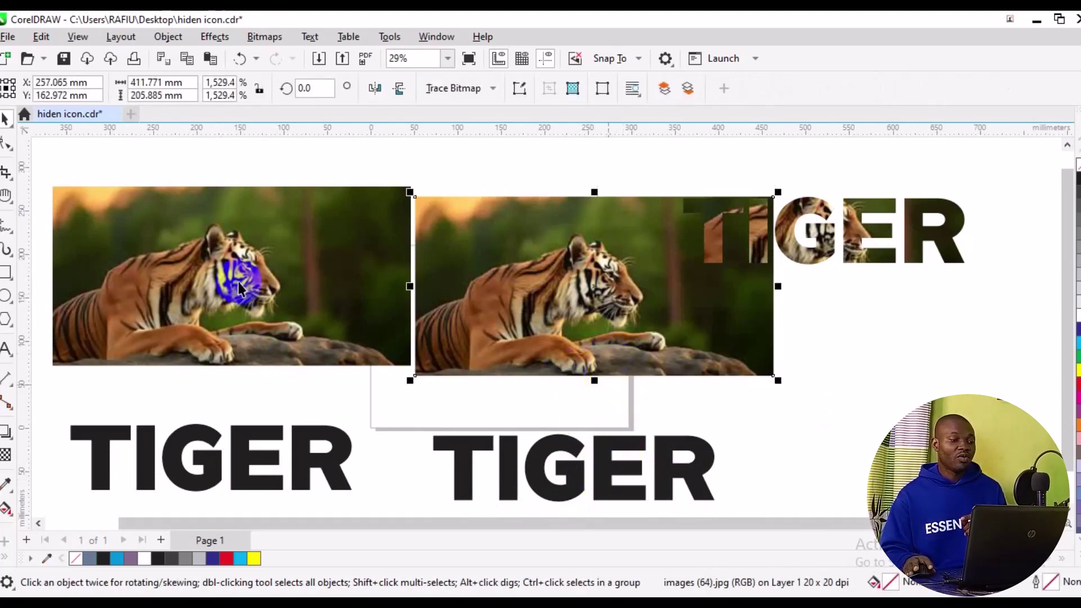
- Use PowerClip Place Inside Frame to put the duplicate photo inside the second TIGER
{"action": "left_click", "coordinate": [166, 38]}
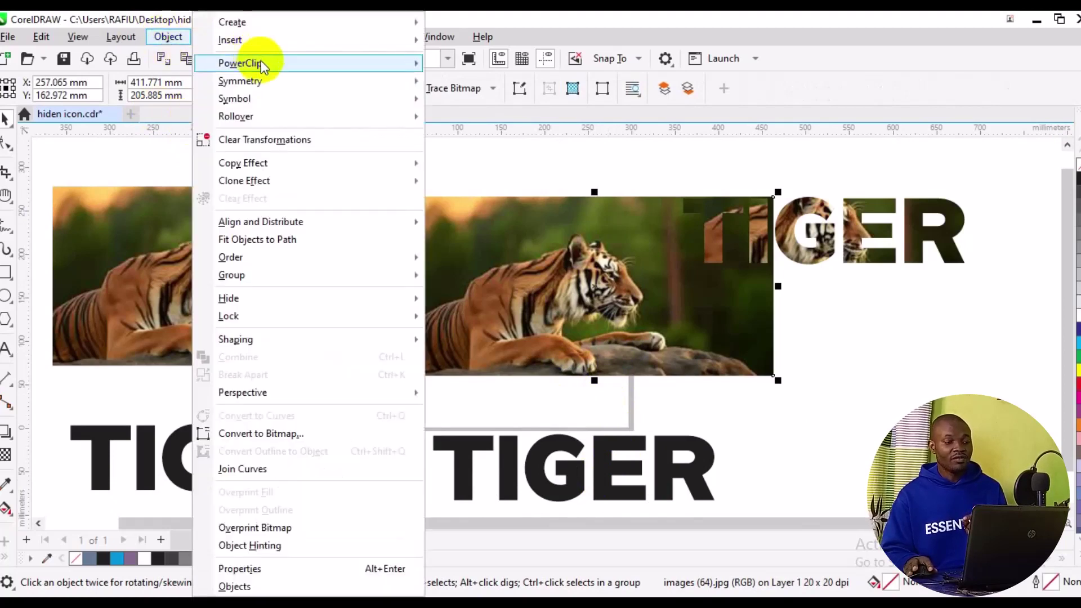
{"action": "mouse_move", "coordinate": [258, 62]}
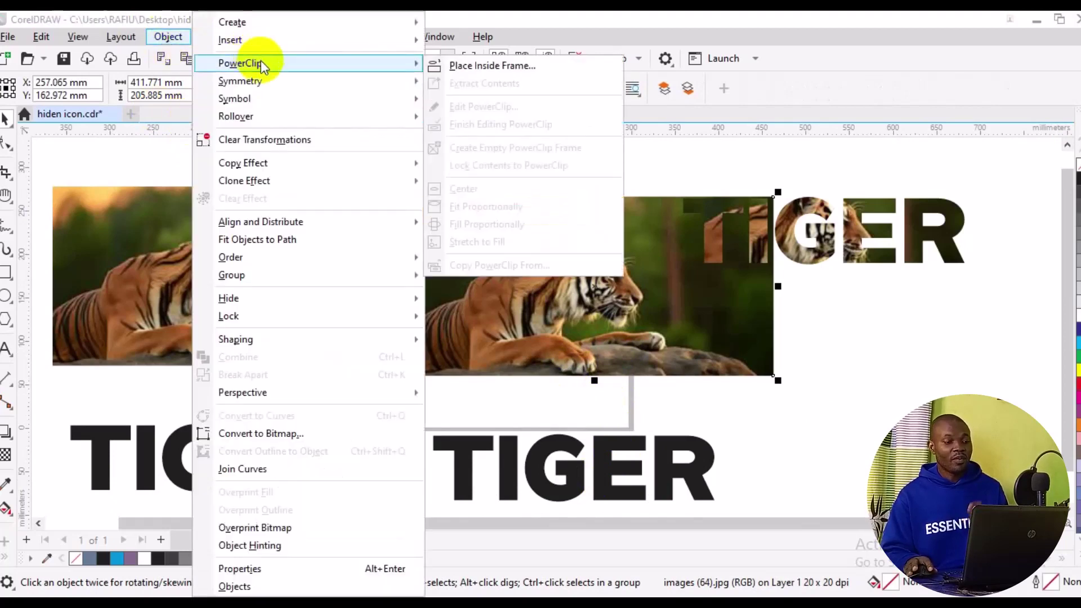
{"action": "left_click", "coordinate": [477, 69]}
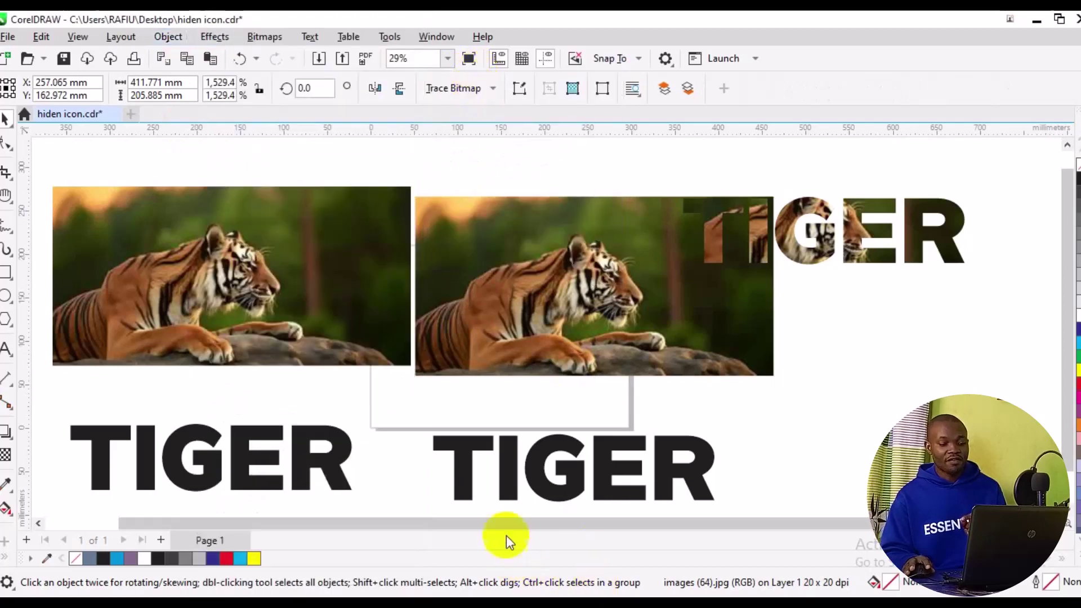
{"action": "left_click", "coordinate": [457, 473]}
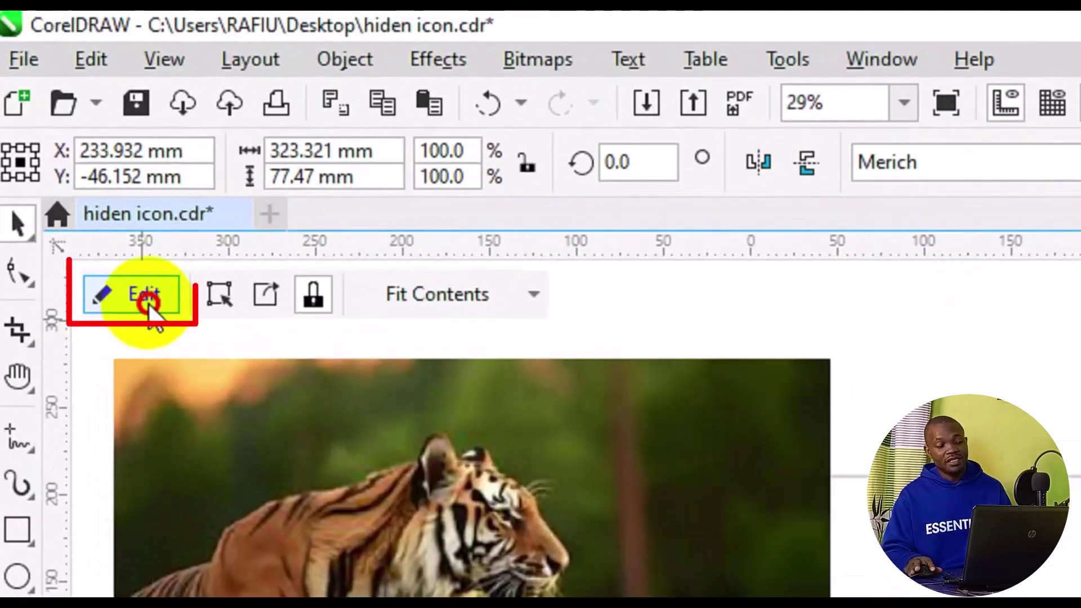
- Edit the PowerClip contents, shifting the photo and scaling it to about 374 × 187 mm
{"action": "left_click", "coordinate": [67, 156]}
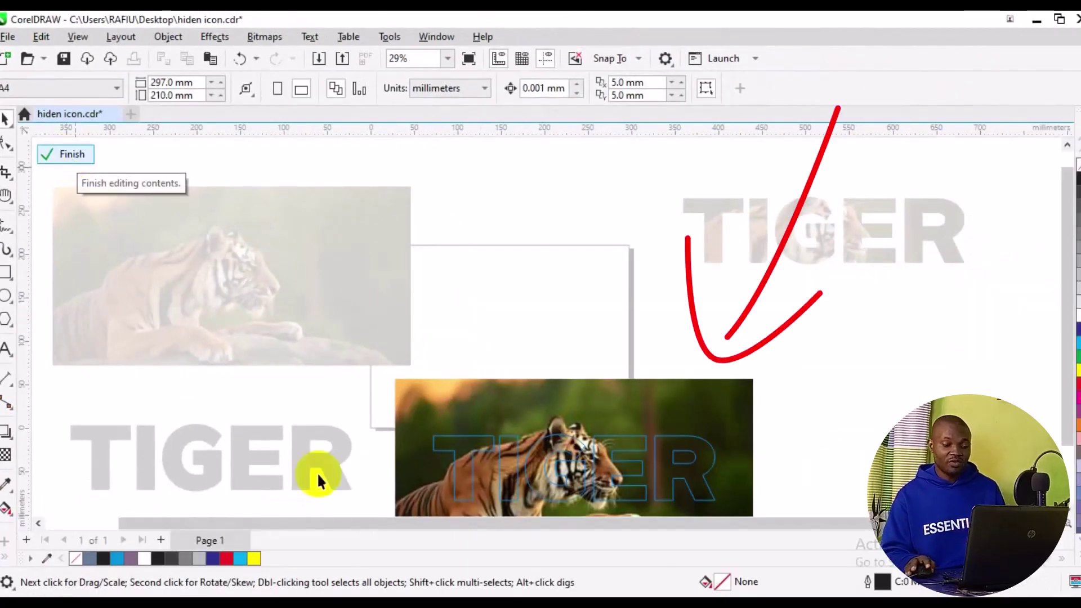
{"action": "left_click", "coordinate": [438, 462]}
{"action": "left_click", "coordinate": [433, 475]}
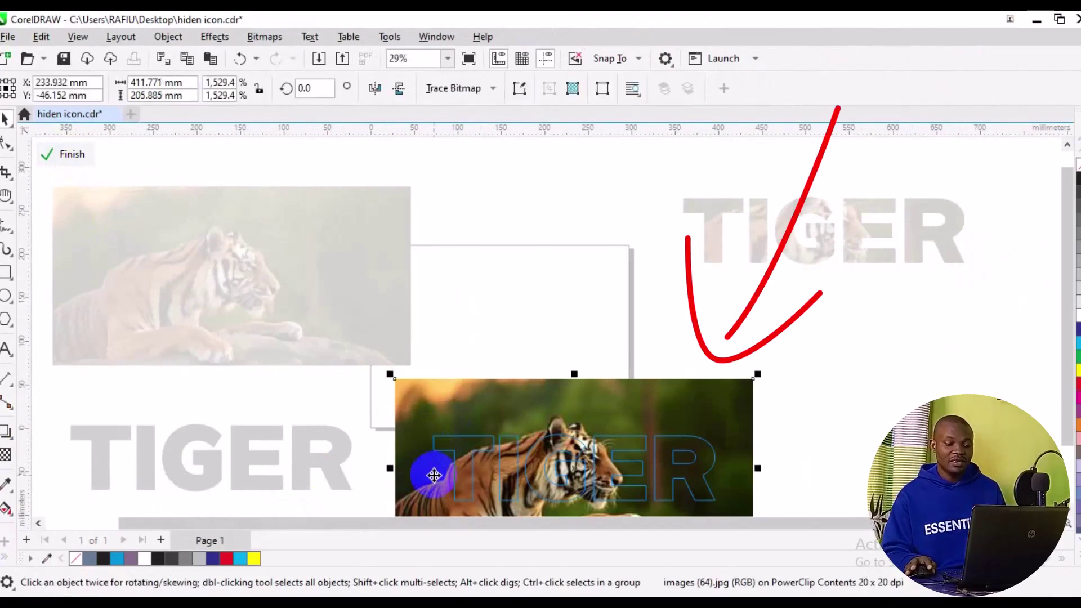
{"action": "left_click_drag", "start_coordinate": [434, 475], "coordinate": [461, 483]}
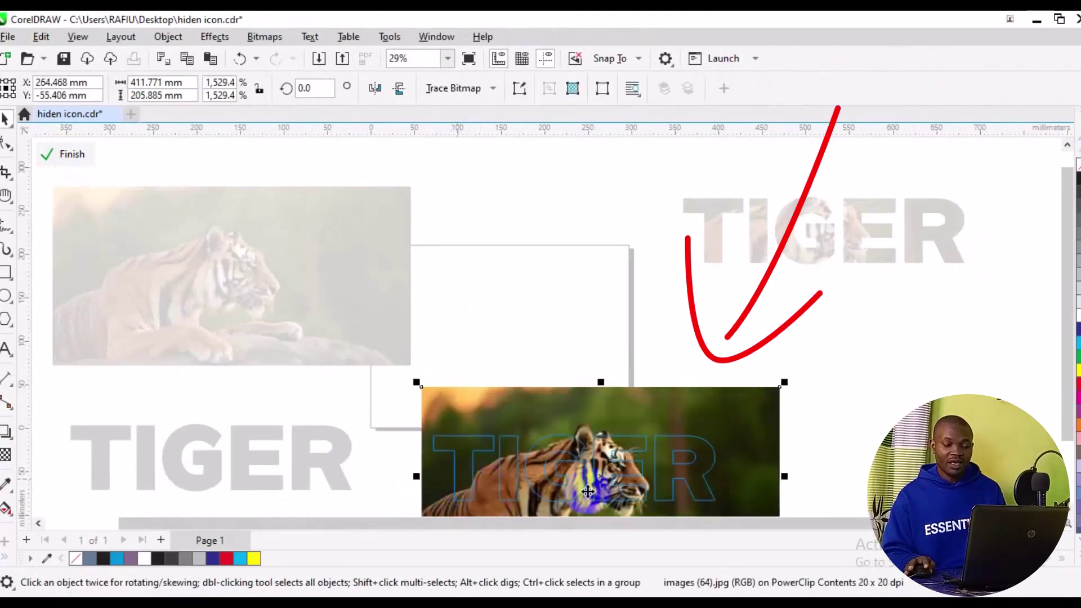
{"action": "left_click_drag", "start_coordinate": [785, 379], "coordinate": [763, 387]}
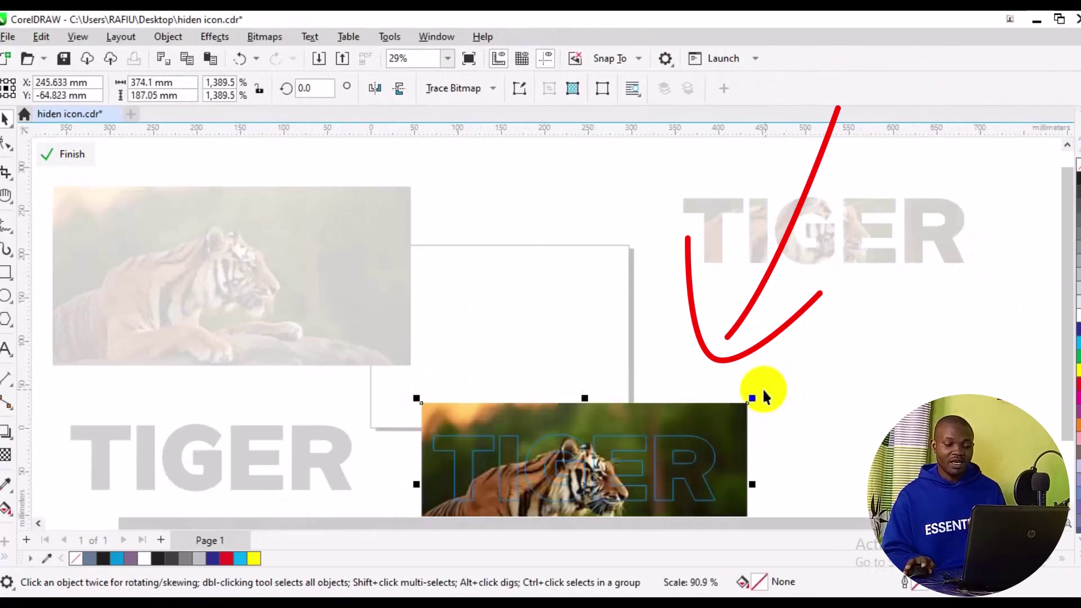
{"action": "left_click_drag", "start_coordinate": [654, 488], "coordinate": [724, 466]}
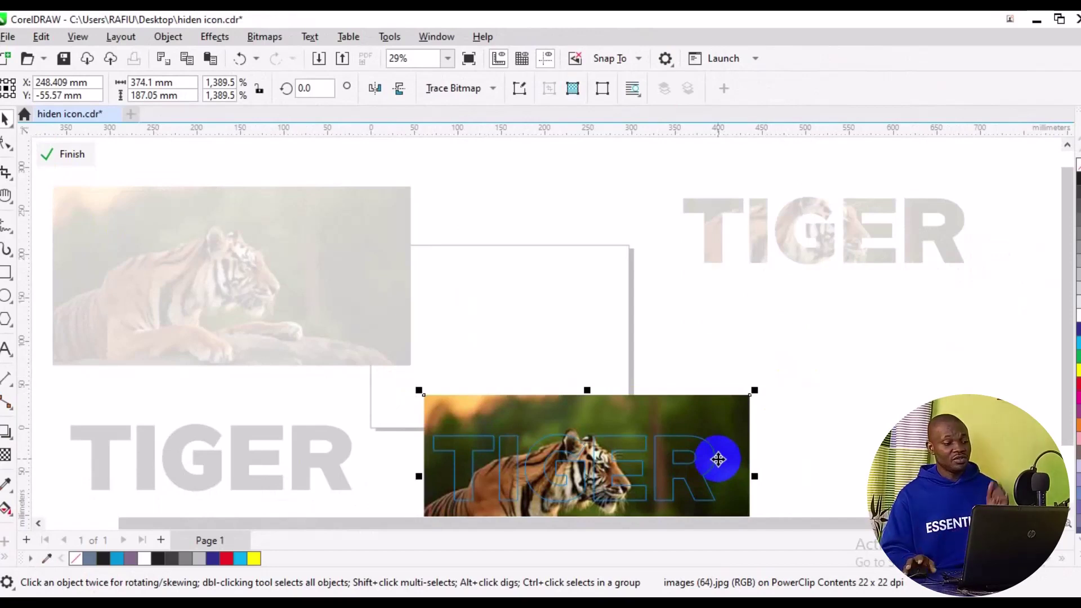
- Finish the PowerClip edit and move the second photo-filled TIGER beneath the first
{"action": "left_click", "coordinate": [64, 160]}
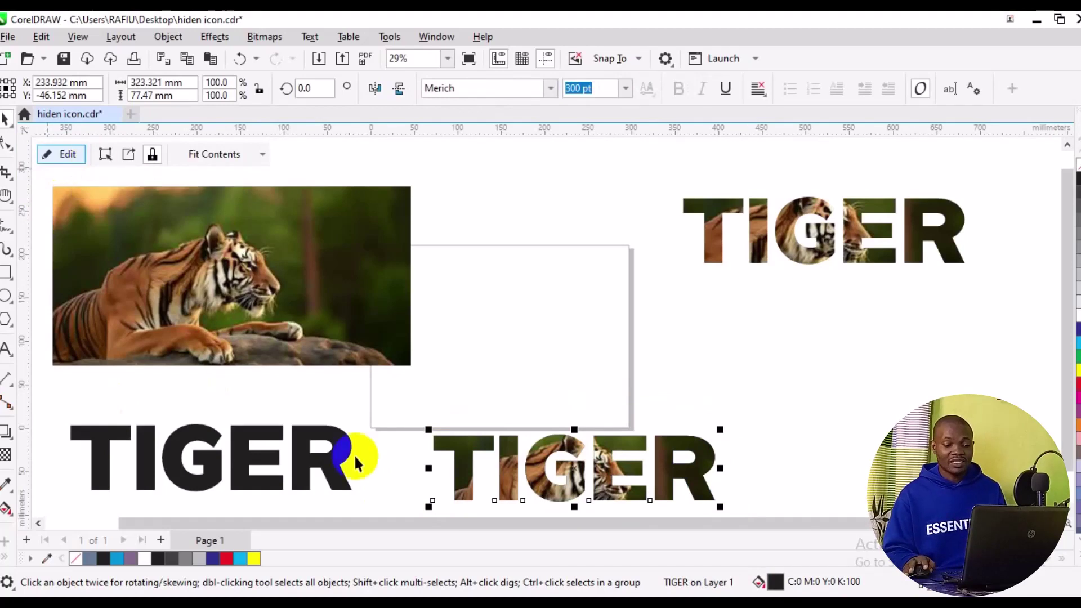
{"action": "left_click_drag", "start_coordinate": [578, 483], "coordinate": [822, 394]}
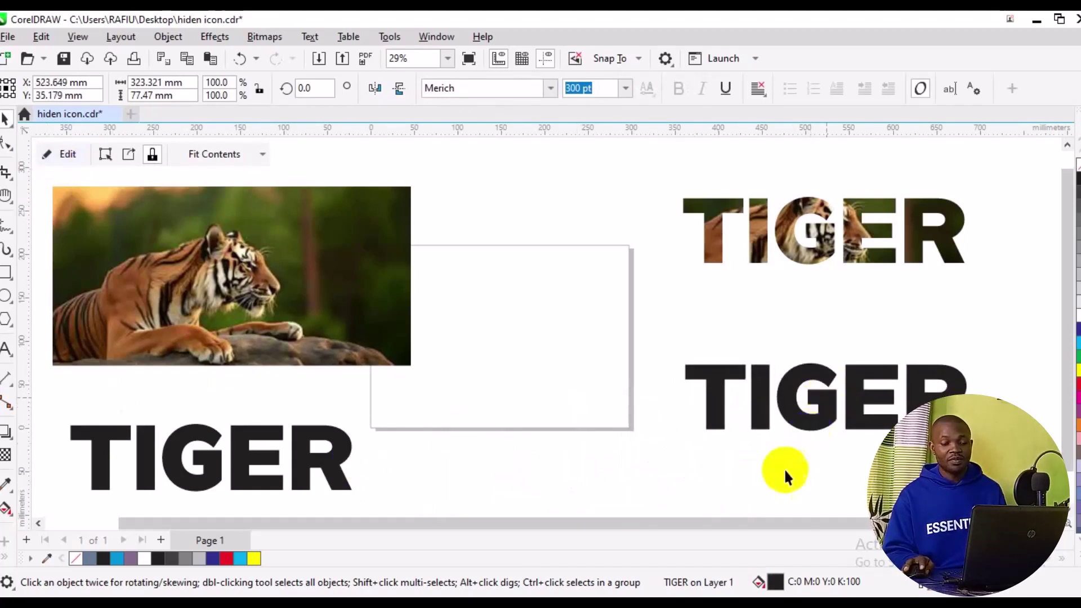
{"action": "left_click", "coordinate": [688, 322]}
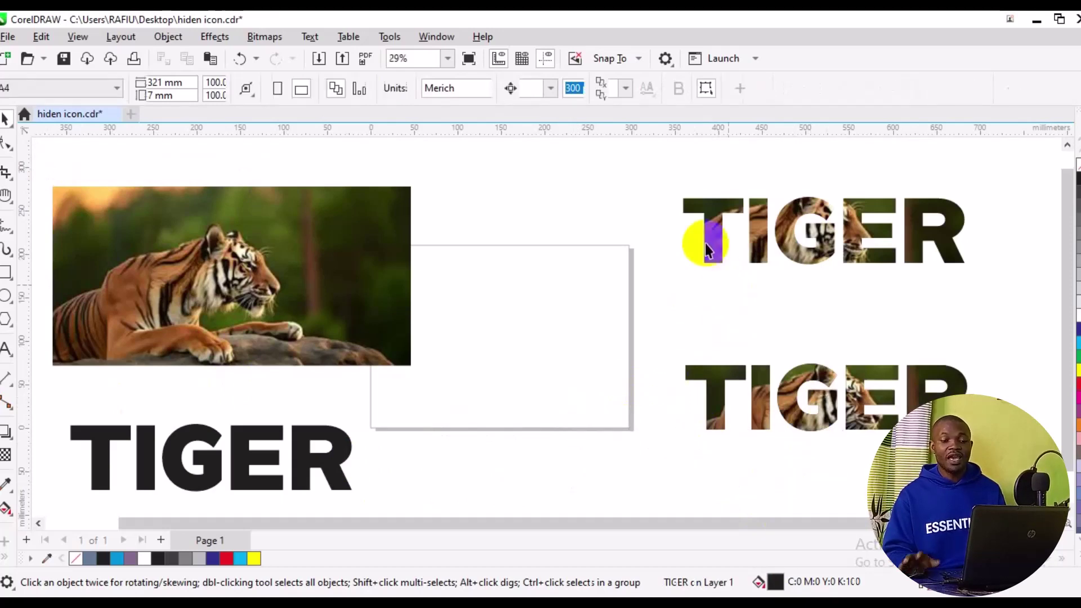